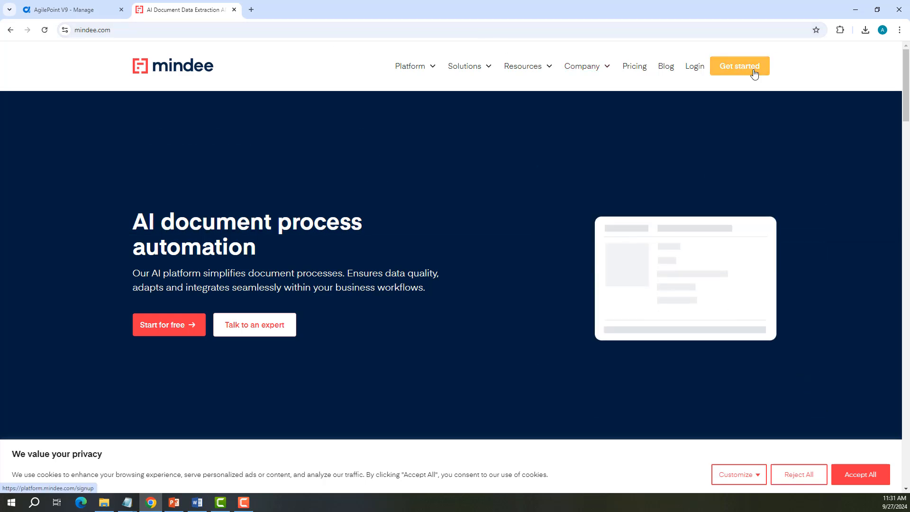
Step: Log in to the Mindee platform and open the API keys page
left_click(701, 72)
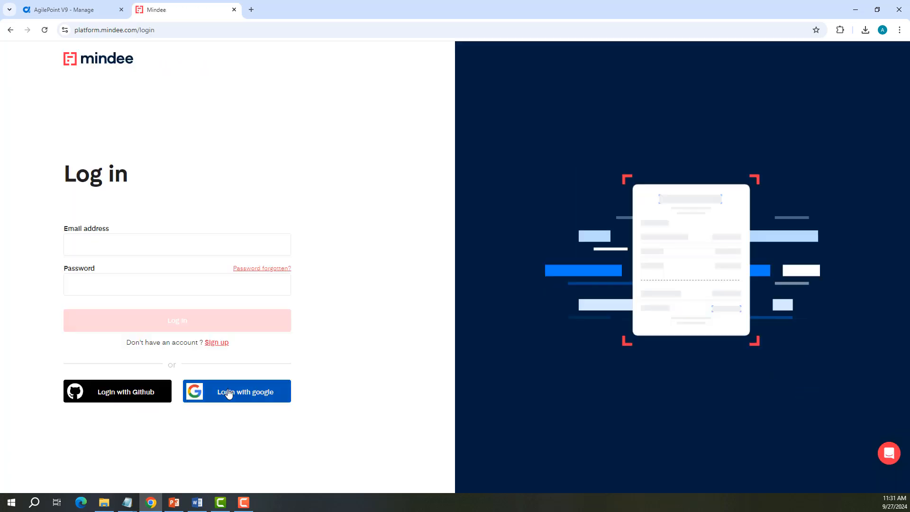
left_click(229, 393)
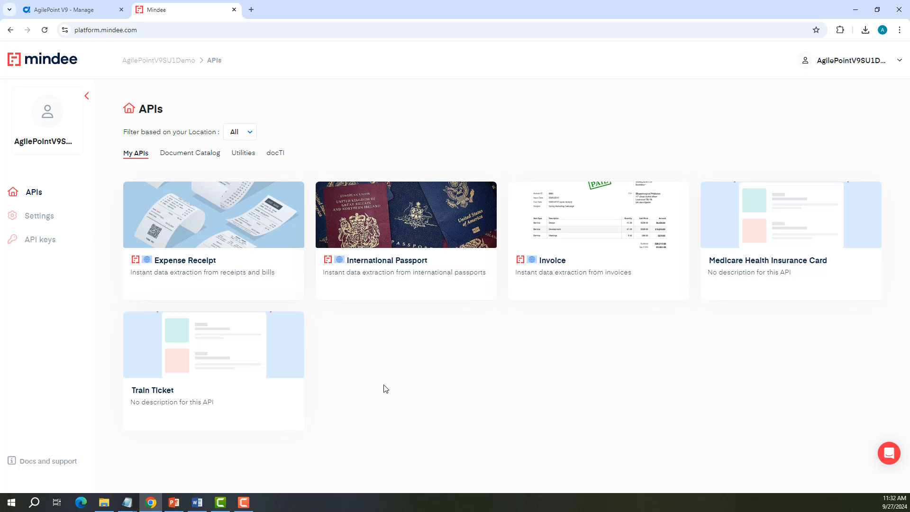
left_click(28, 242)
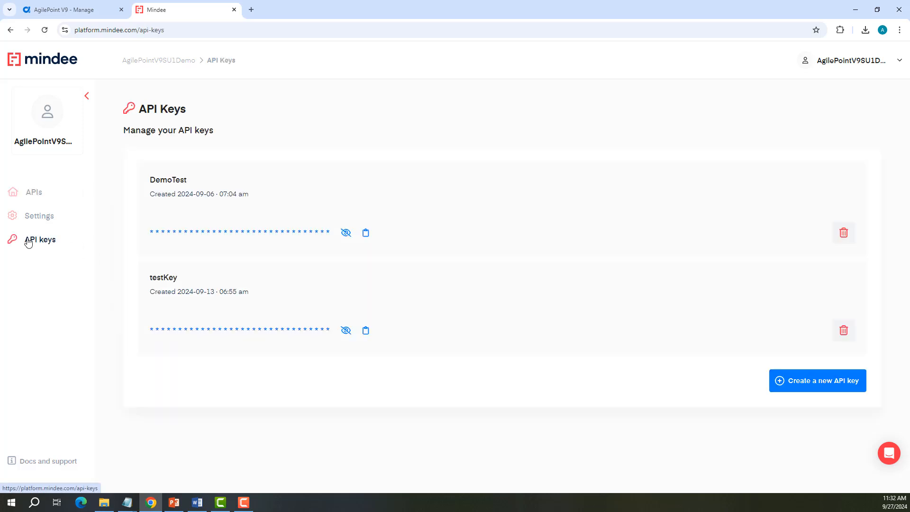
Step: Create a new API key named MINDEE Access Token
left_click(812, 387)
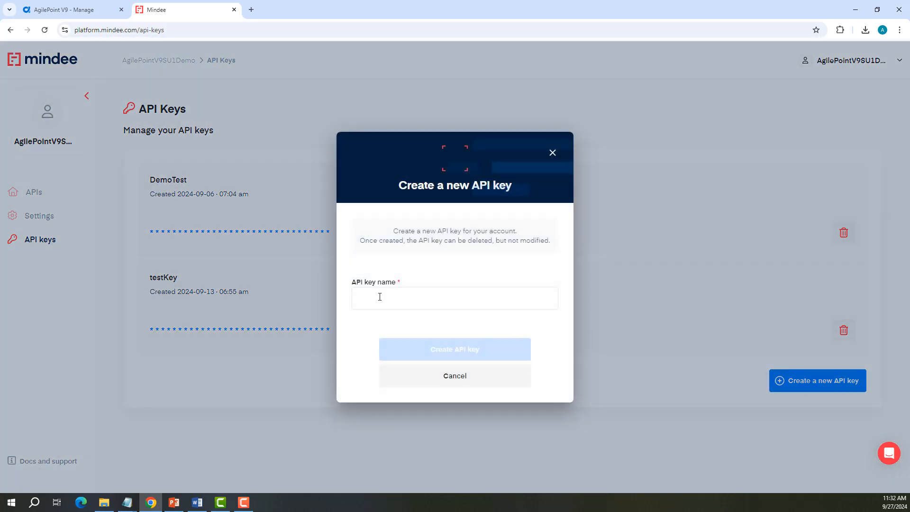
left_click(380, 296)
left_click(455, 318)
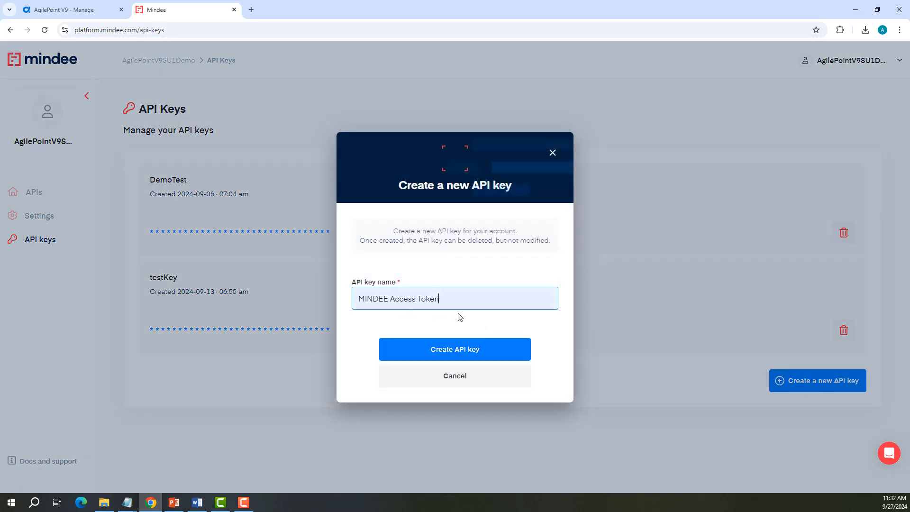
left_click(455, 351)
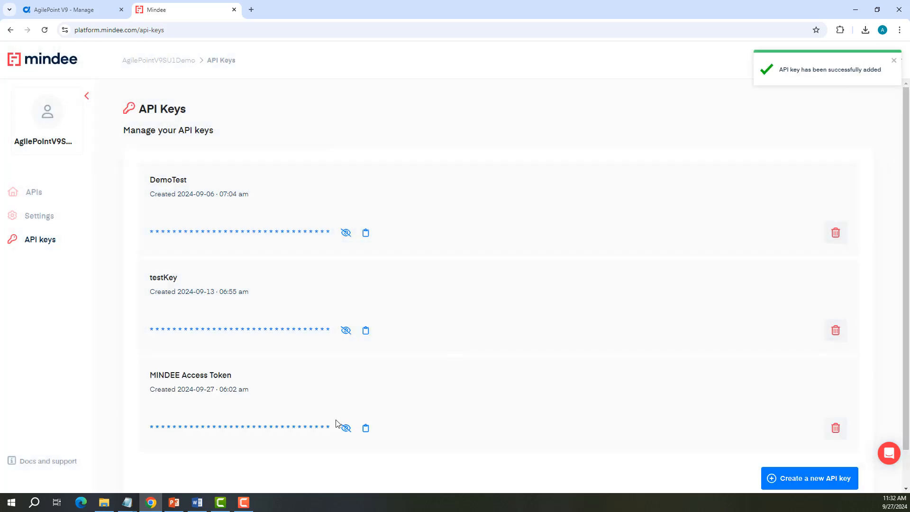
Step: Copy the new API key and add an access token named MINDEETOKEN with that API key, test the connection and save
left_click(365, 429)
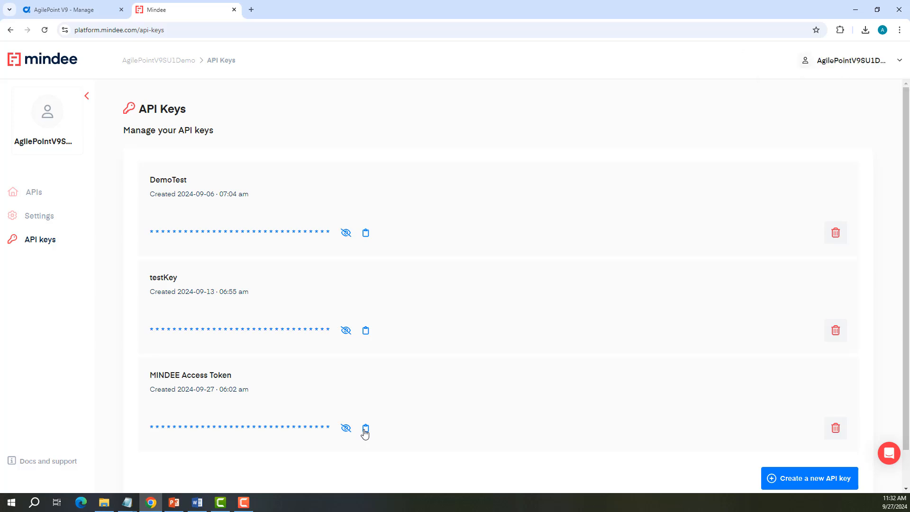
left_click(94, 16)
type("MINDEETOKEN")
key("Tab")
key("ctrl+v")
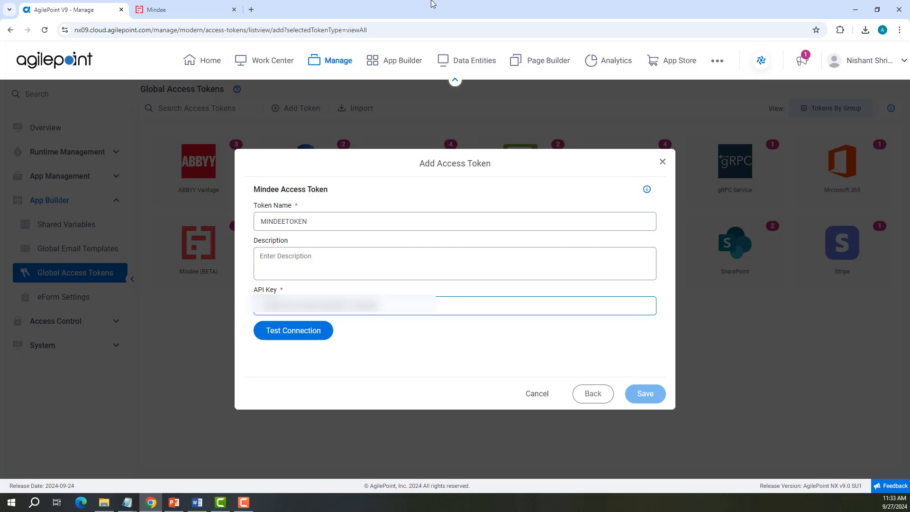
left_click(300, 334)
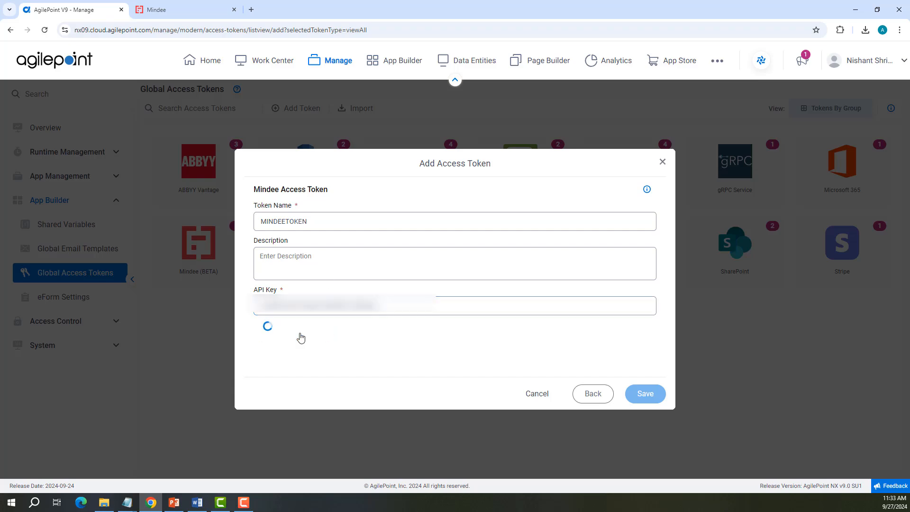
left_click(643, 398)
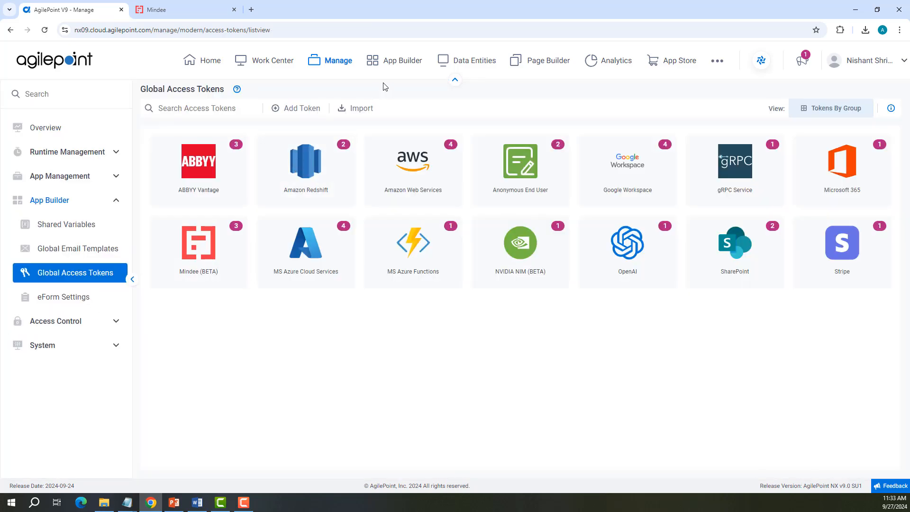
Step: Open the Mindee-Demo app in App Builder by searching the apps for mindee
left_click(398, 61)
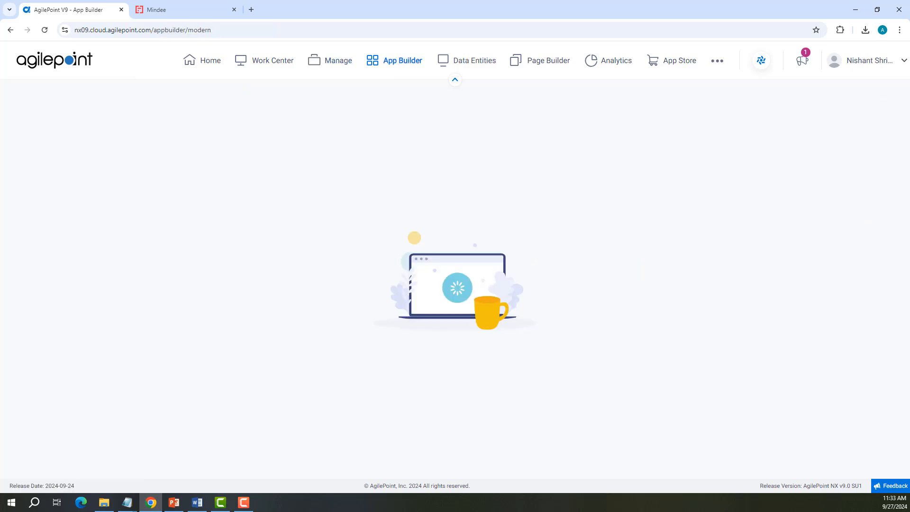
left_click(765, 427)
left_click(856, 147)
type("mindee")
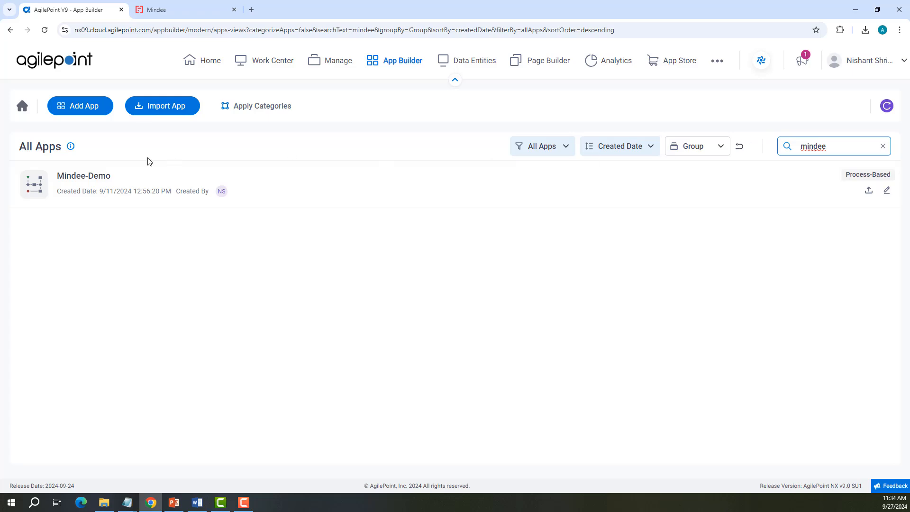
left_click(116, 177)
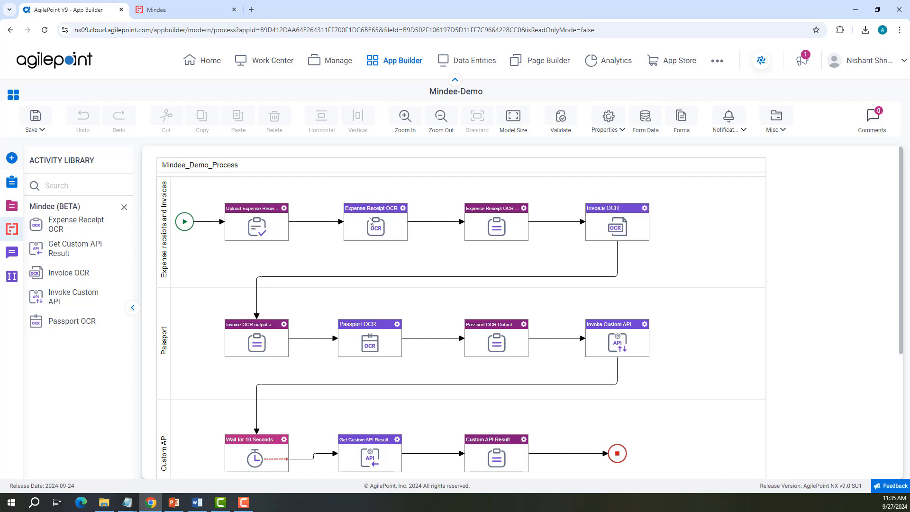
Step: Step through the Expense Receipt OCR activity's configuration pages and response options, then cancel without saving
left_click(402, 208)
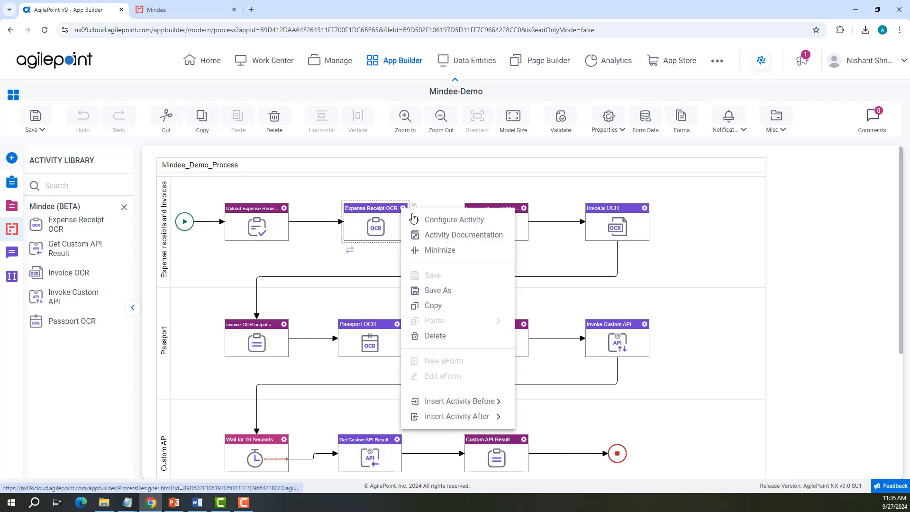
left_click(413, 219)
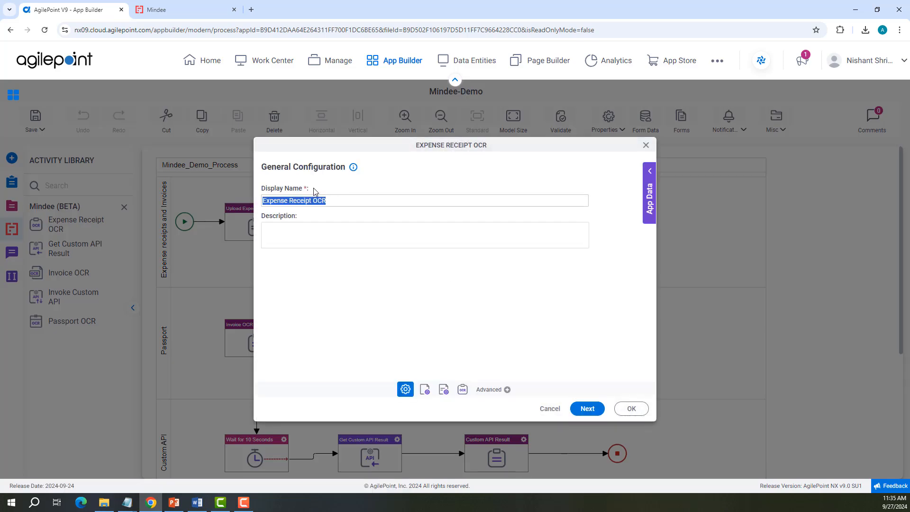
left_click(586, 410)
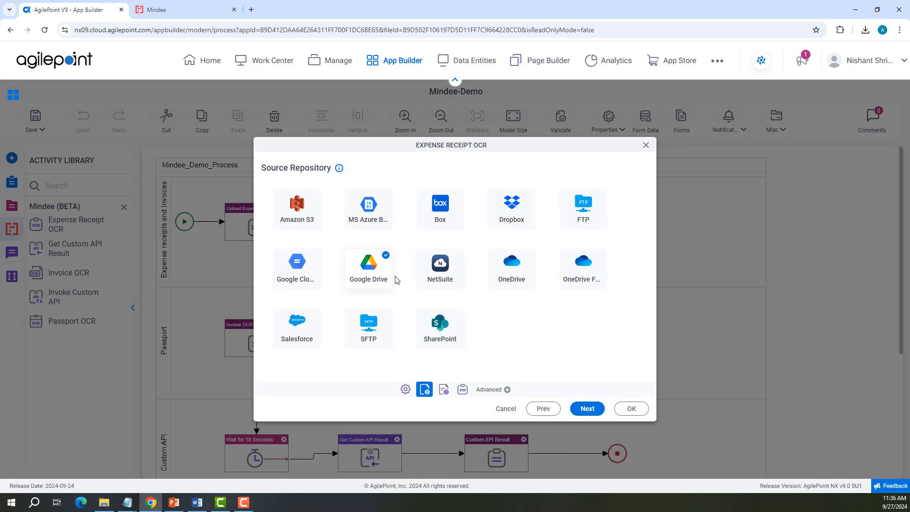
left_click(587, 409)
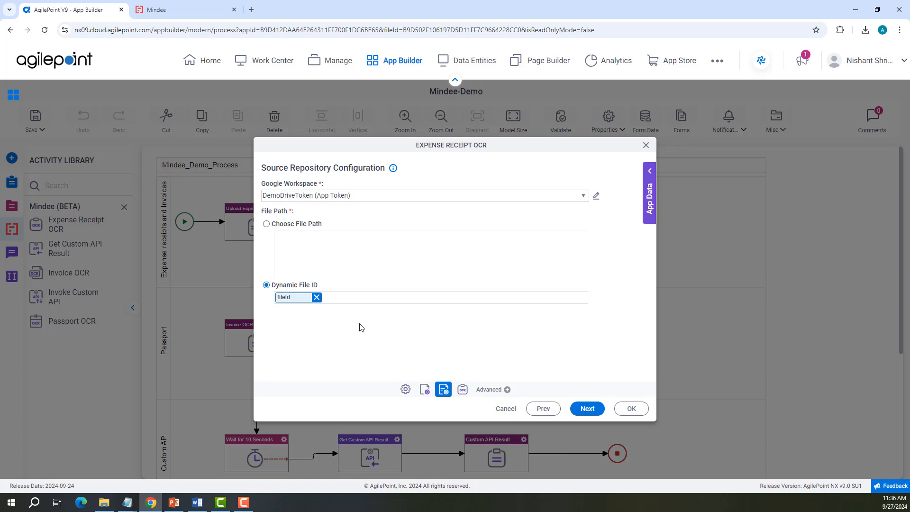
left_click(586, 409)
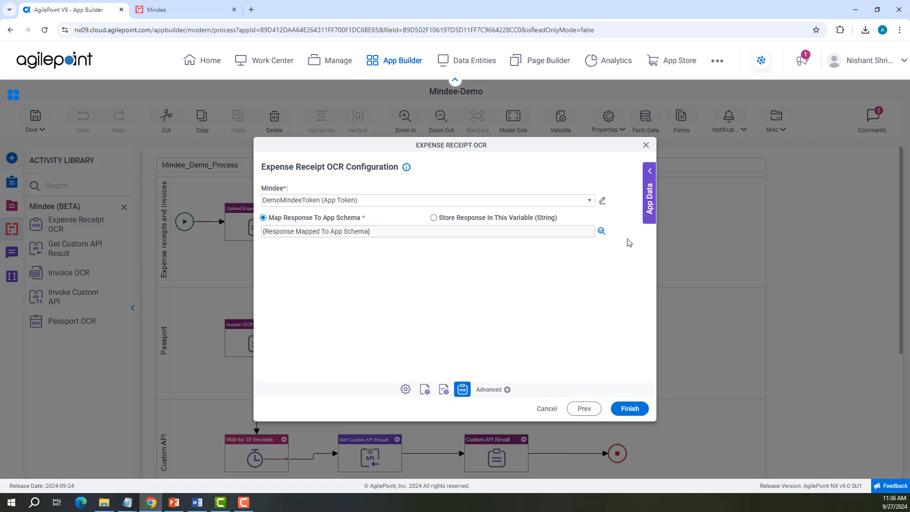
left_click(601, 232)
left_click(457, 219)
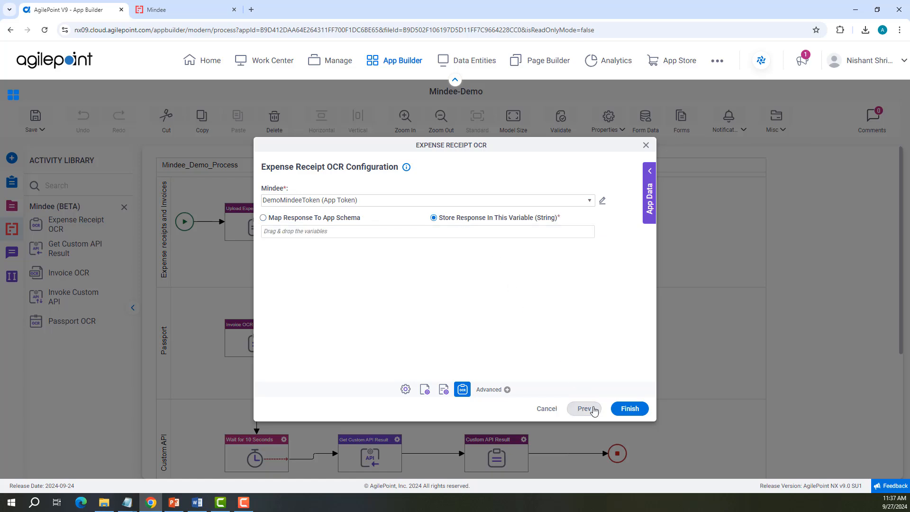
left_click(551, 411)
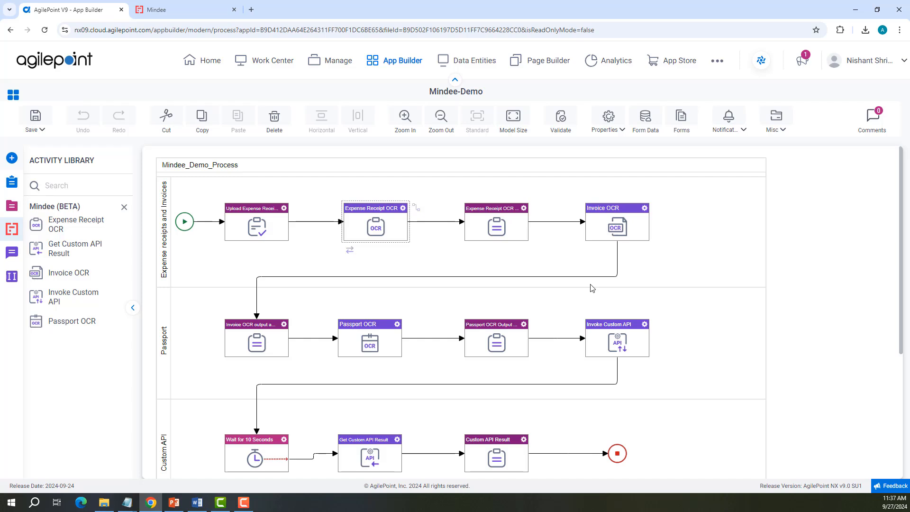
Step: Step through the Invoice OCR activity's configuration, including its response schema mapping and storage options, then cancel
left_click(644, 207)
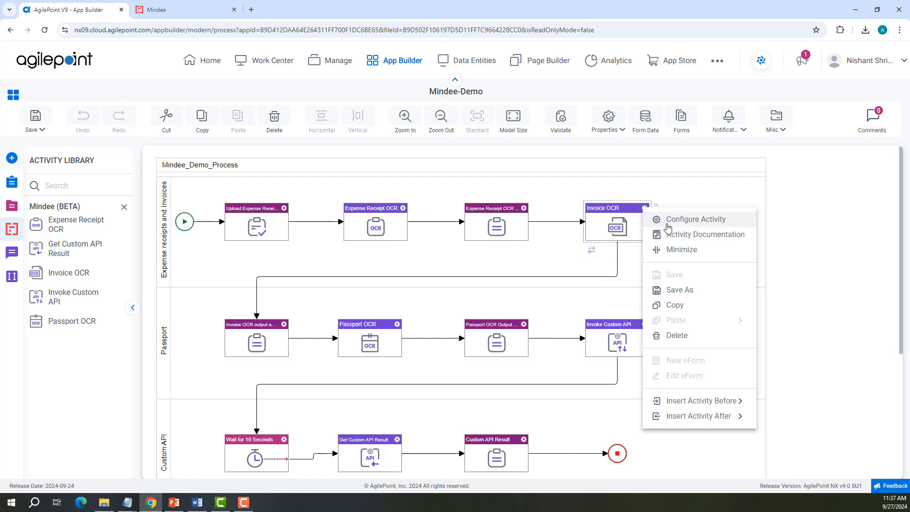
left_click(668, 222)
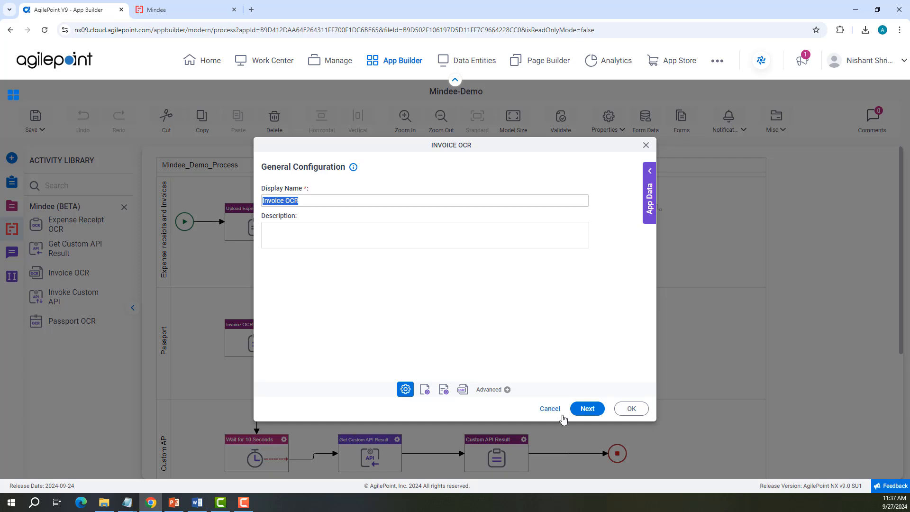
left_click(593, 413)
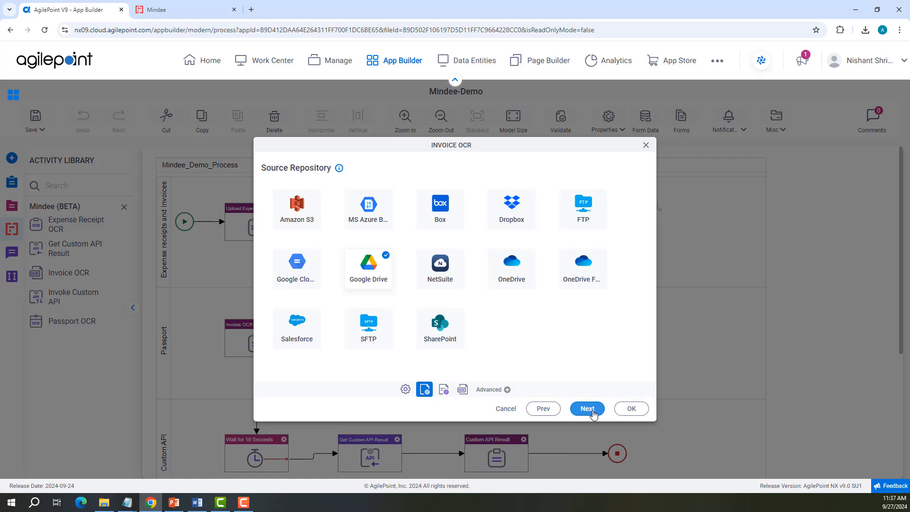
left_click(593, 414)
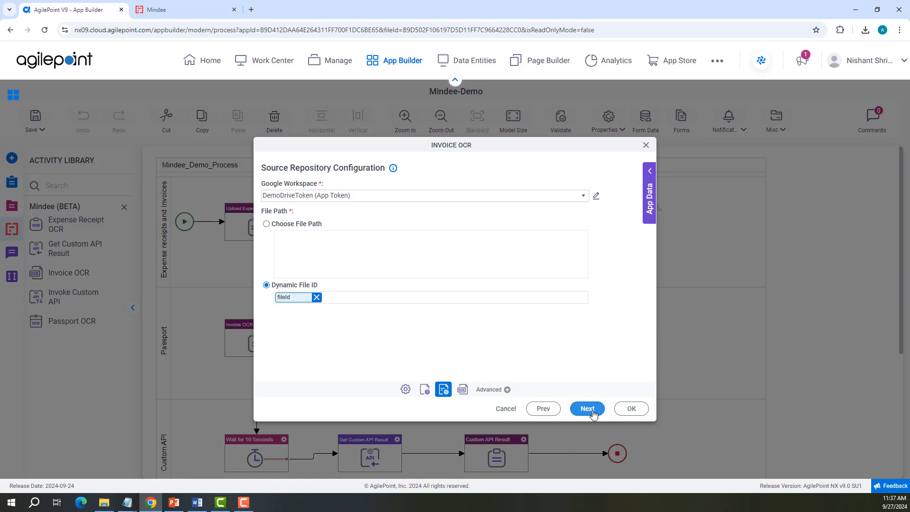
left_click(587, 409)
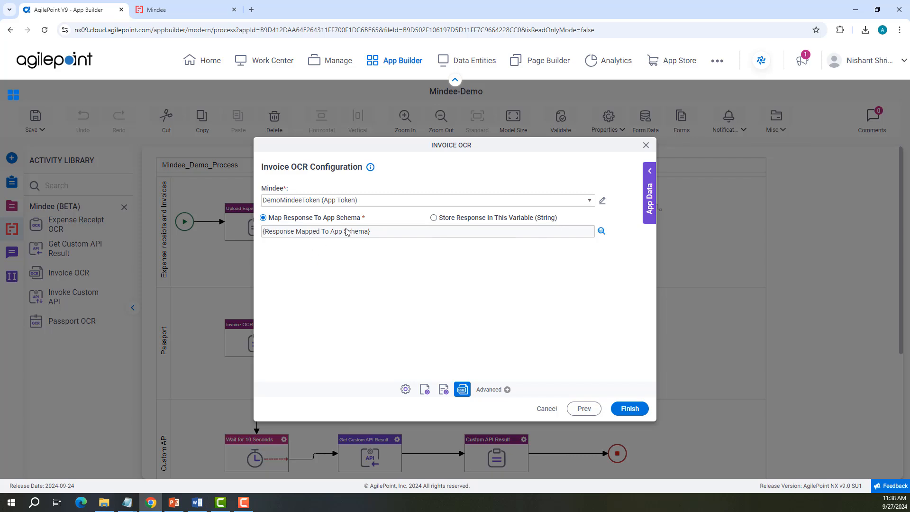
left_click(601, 231)
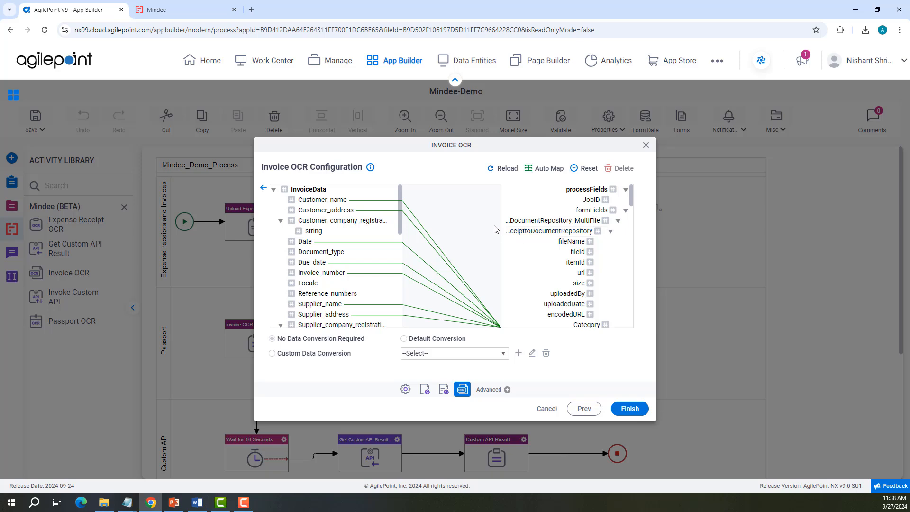
left_click(264, 187)
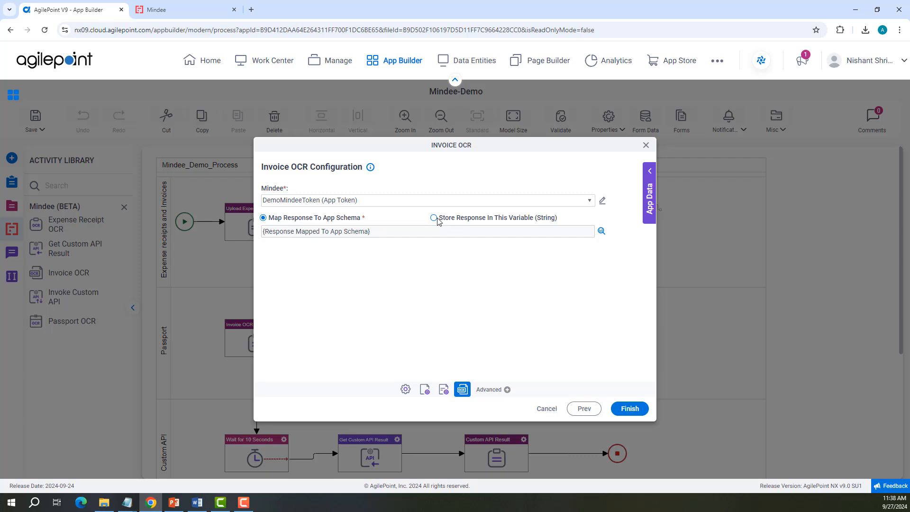
left_click(436, 219)
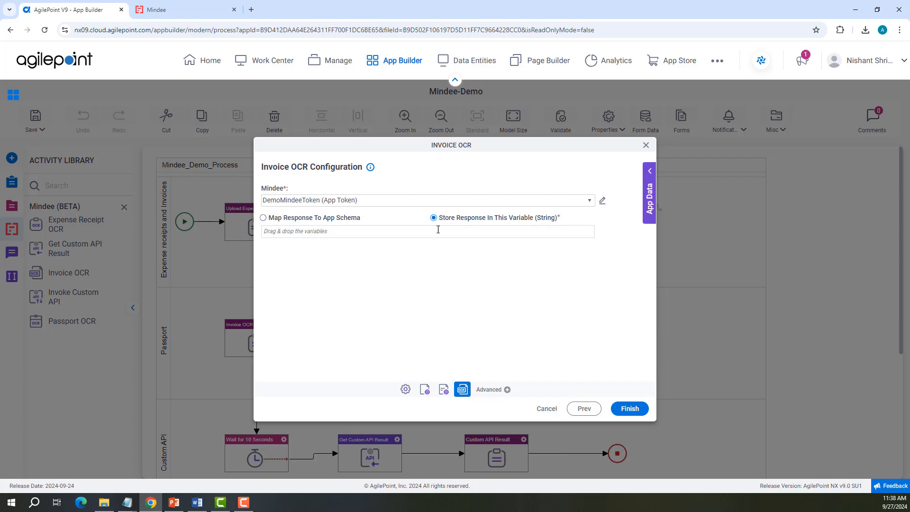
left_click(547, 410)
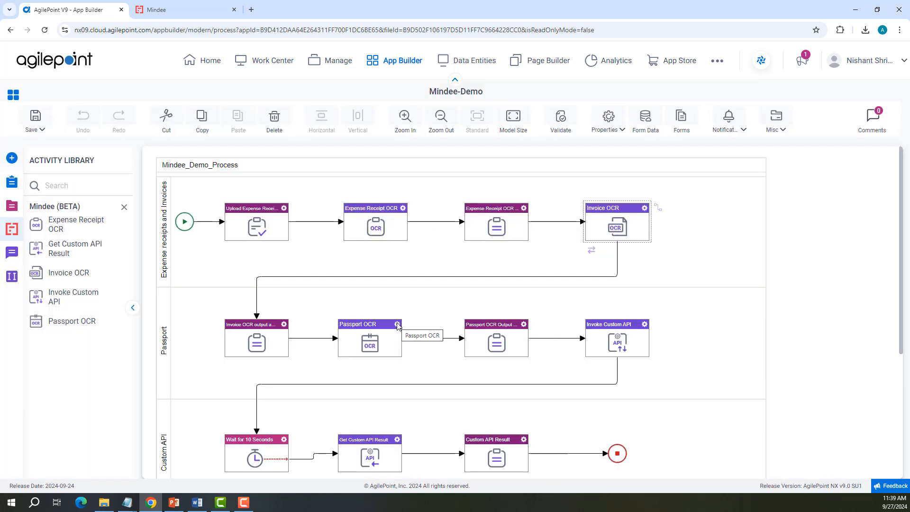
Step: Step through the Passport OCR activity's configuration pages, its response schema mapping and response storage options, then cancel
left_click(397, 325)
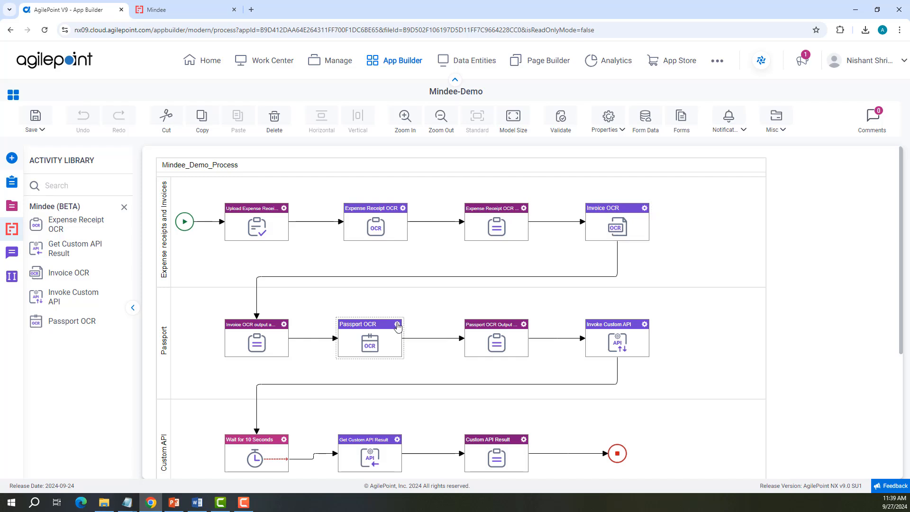
left_click(443, 276)
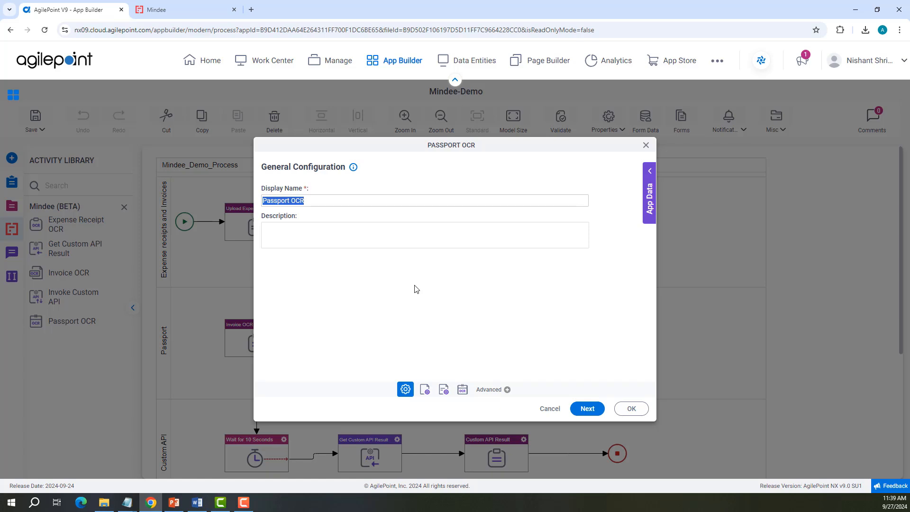
left_click(586, 411)
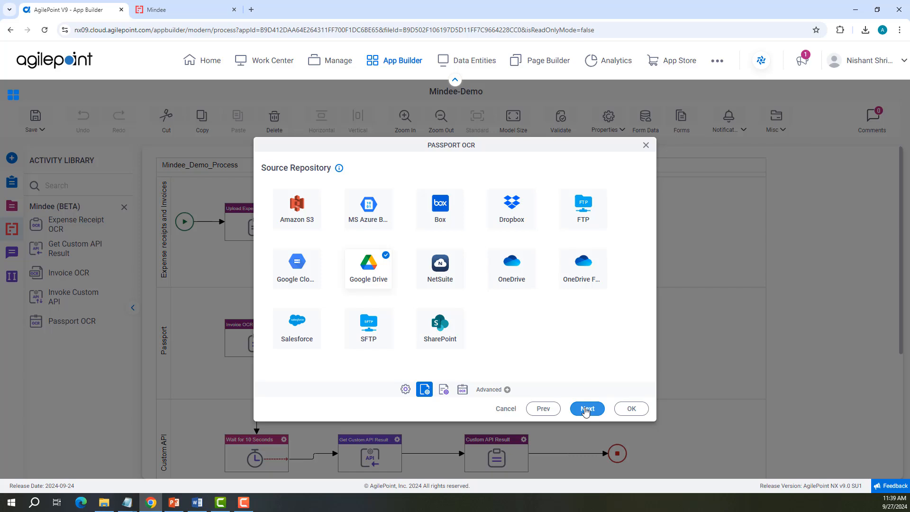
left_click(586, 411)
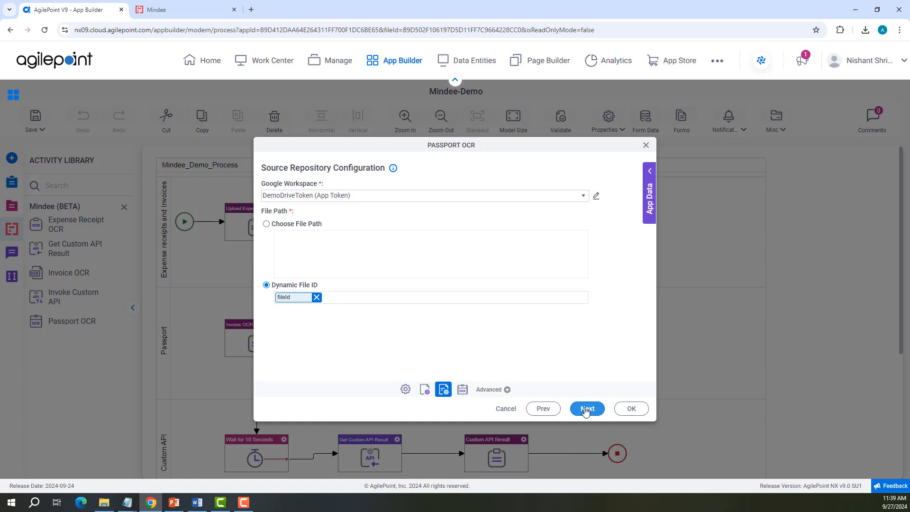
left_click(586, 409)
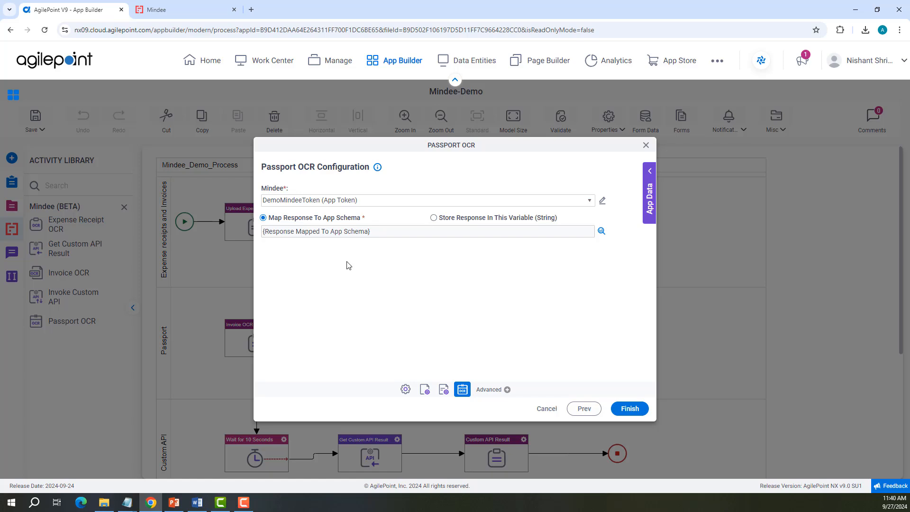
left_click(601, 232)
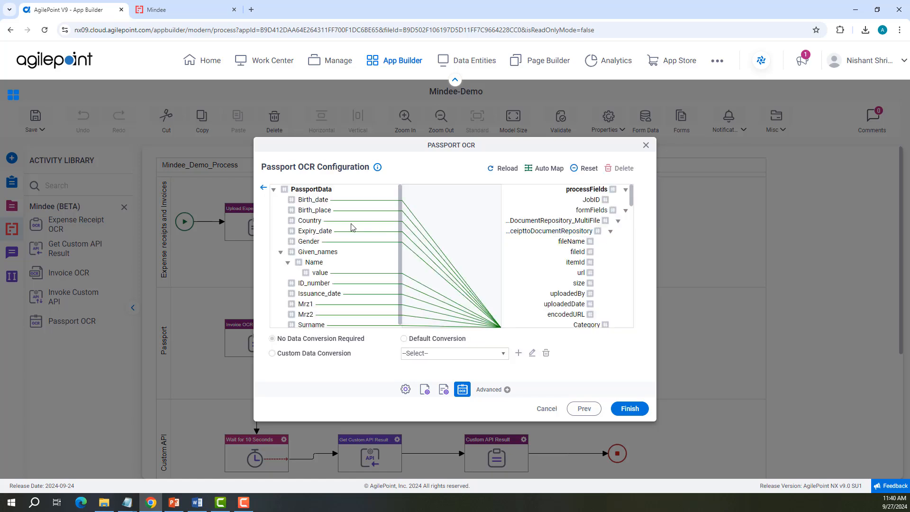
left_click(263, 187)
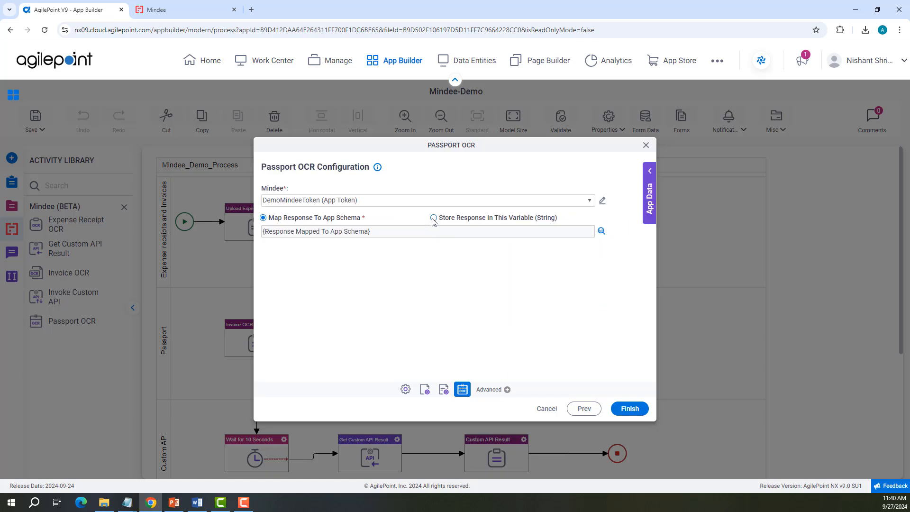
left_click(433, 219)
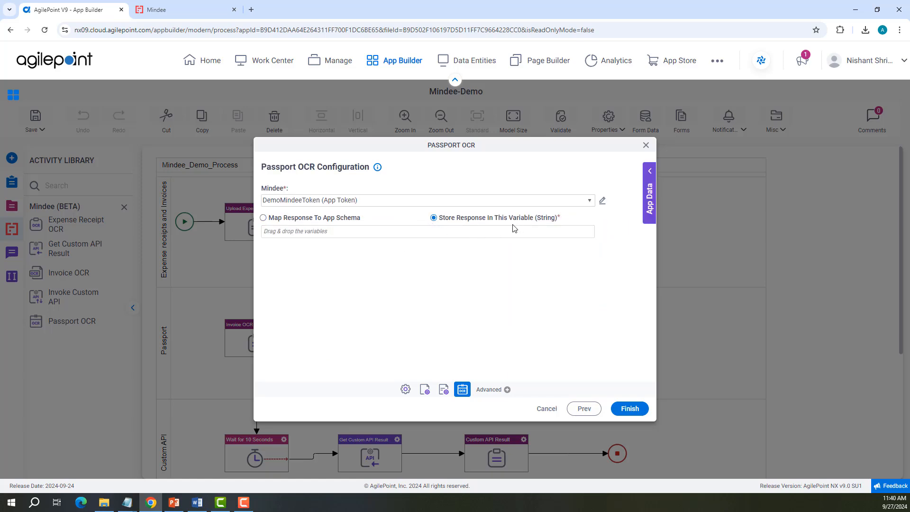
left_click(549, 410)
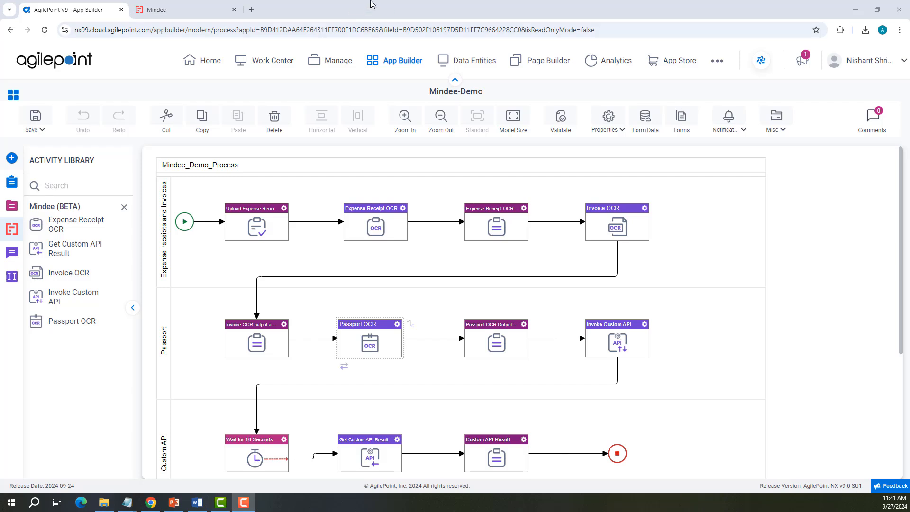
Step: In Mindee, start a new docTI custom API with document type Train Ticket and industry Travel and Hospitality
left_click(200, 9)
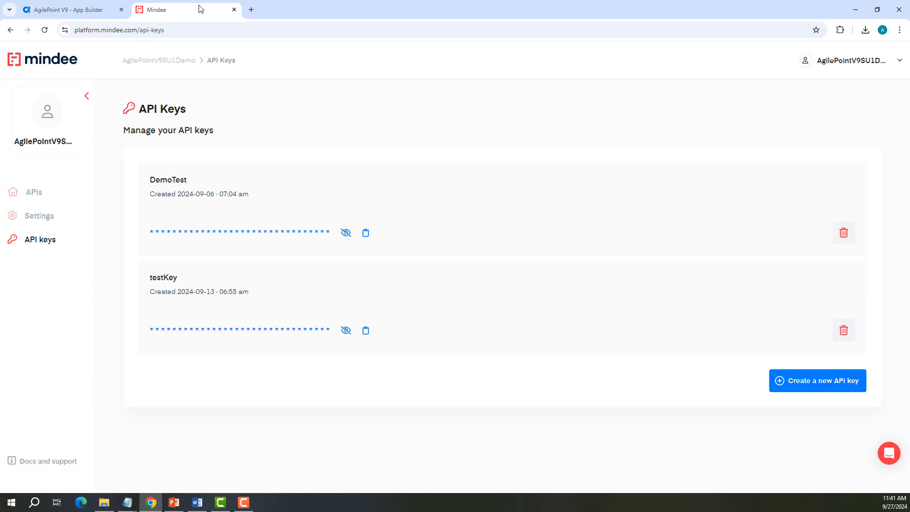
left_click(31, 193)
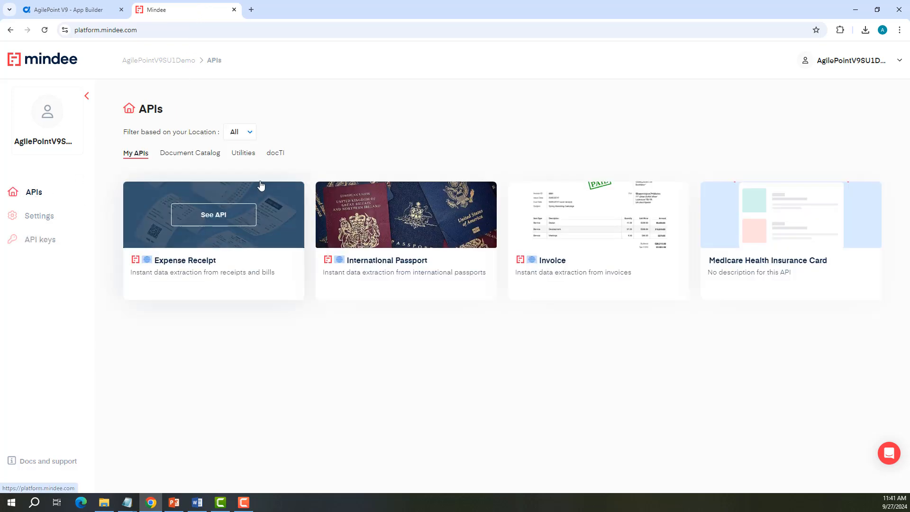
left_click(277, 154)
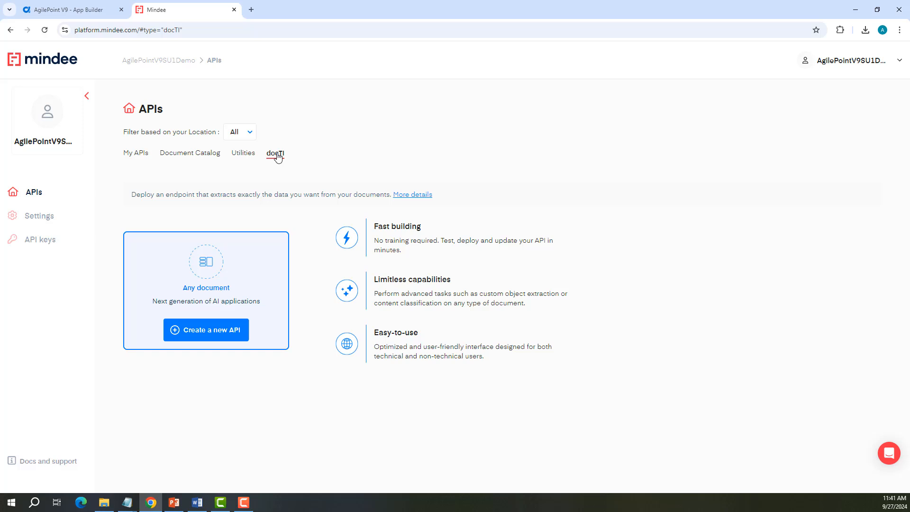
left_click(226, 335)
left_click(360, 164)
left_click(372, 185)
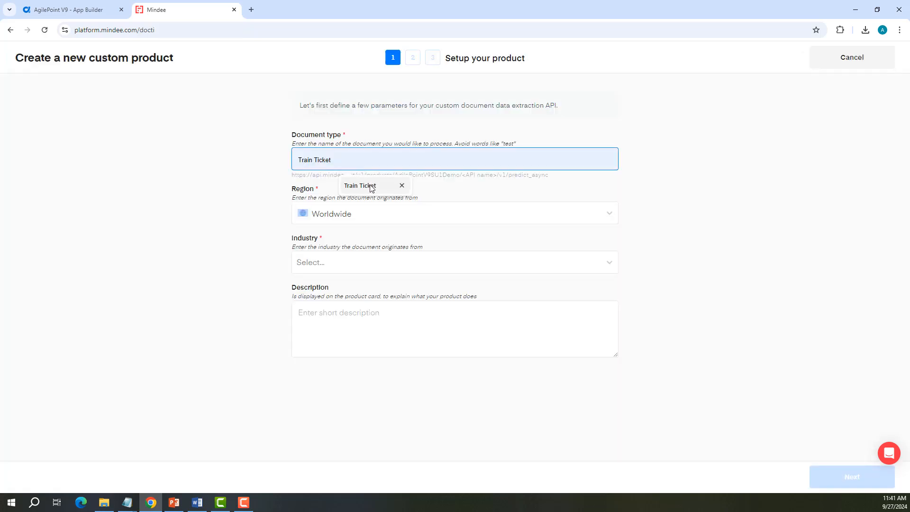
left_click(365, 265)
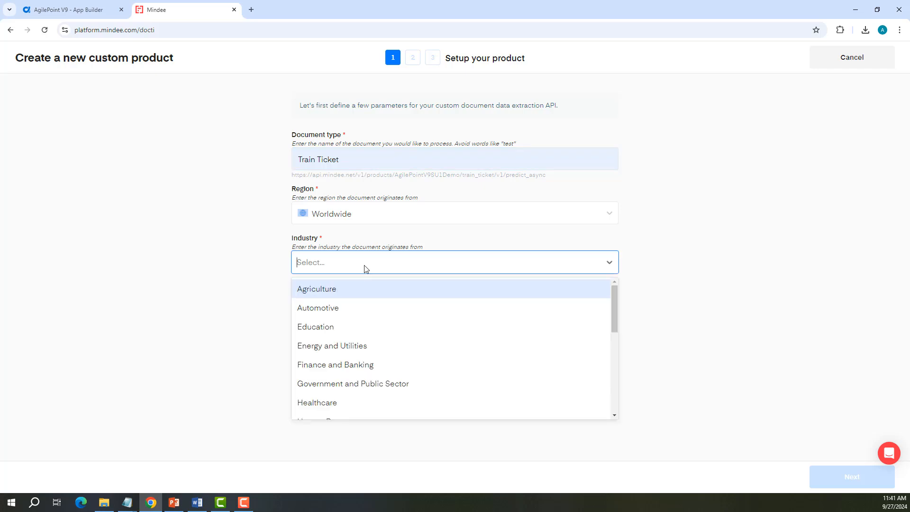
scroll(345, 365, "down", 5)
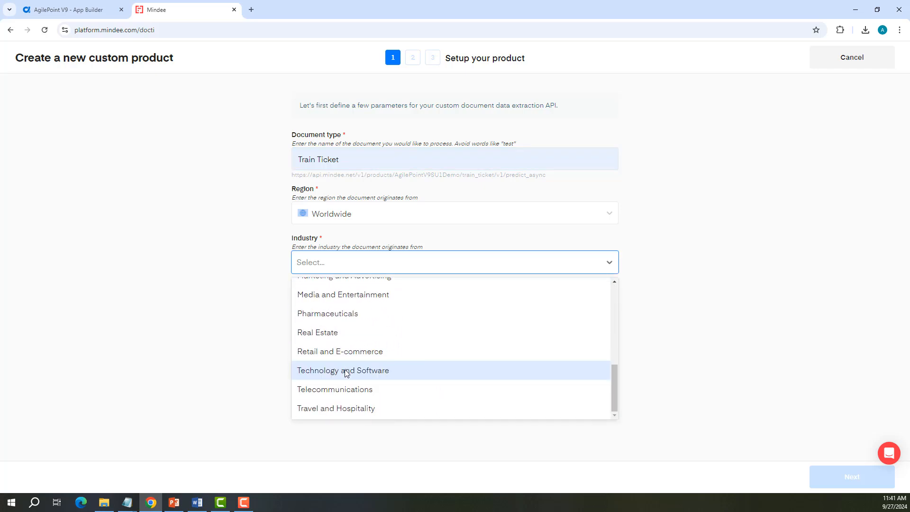
left_click(338, 410)
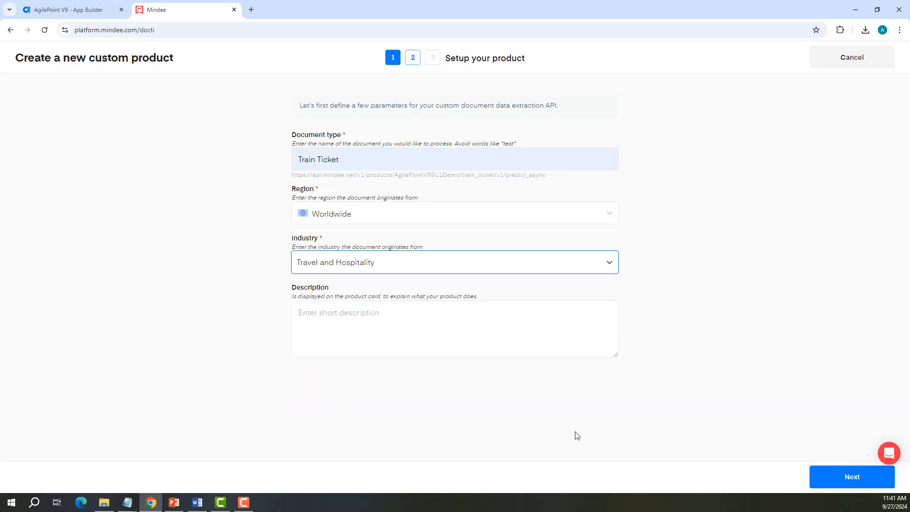
left_click(822, 478)
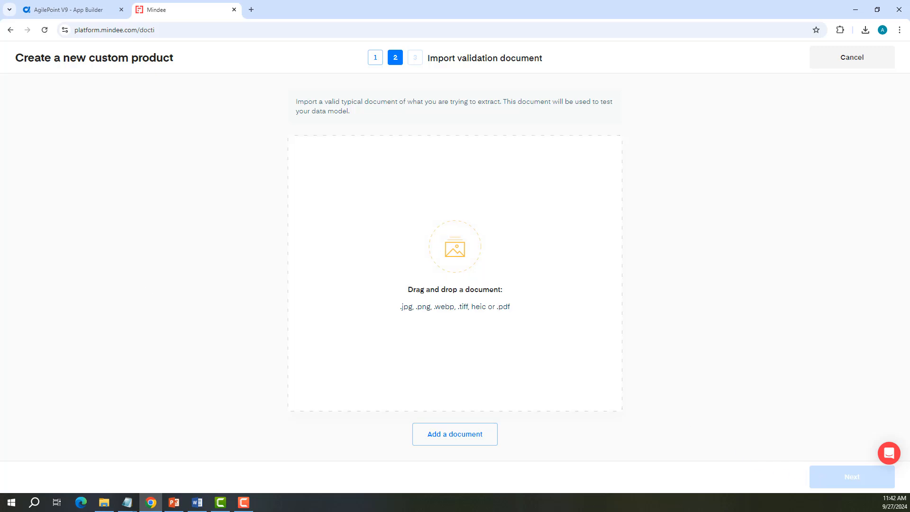
Step: Create the Train Ticket API from an uploaded sample ticket with the suggested fields, and test it in the live interface
left_click_drag(360, 206, 427, 246)
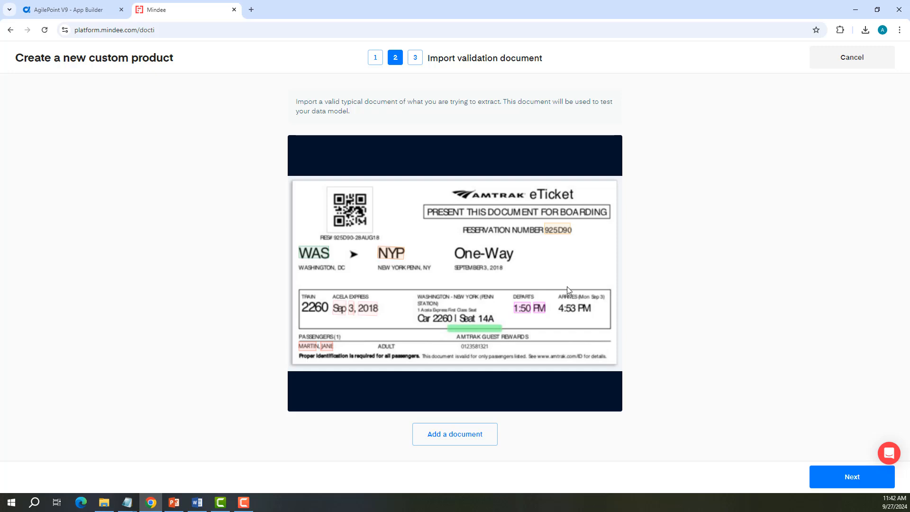
left_click(847, 478)
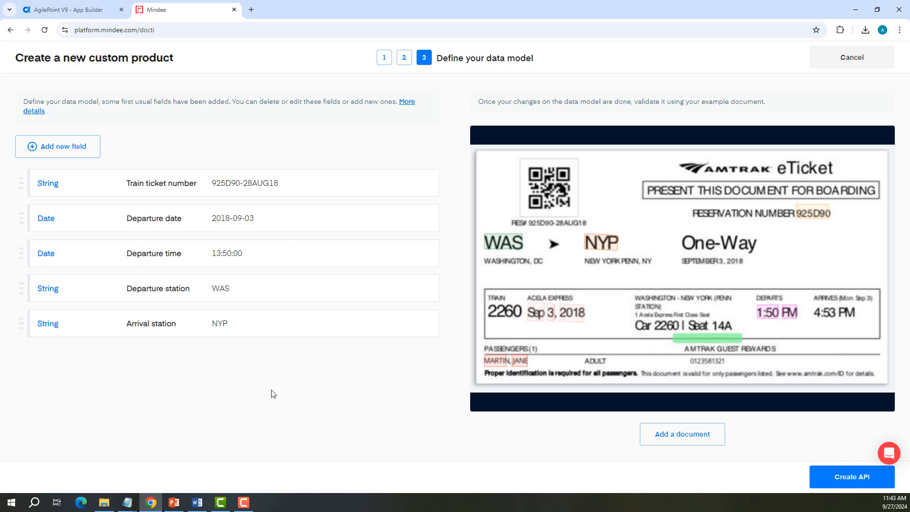
left_click(845, 482)
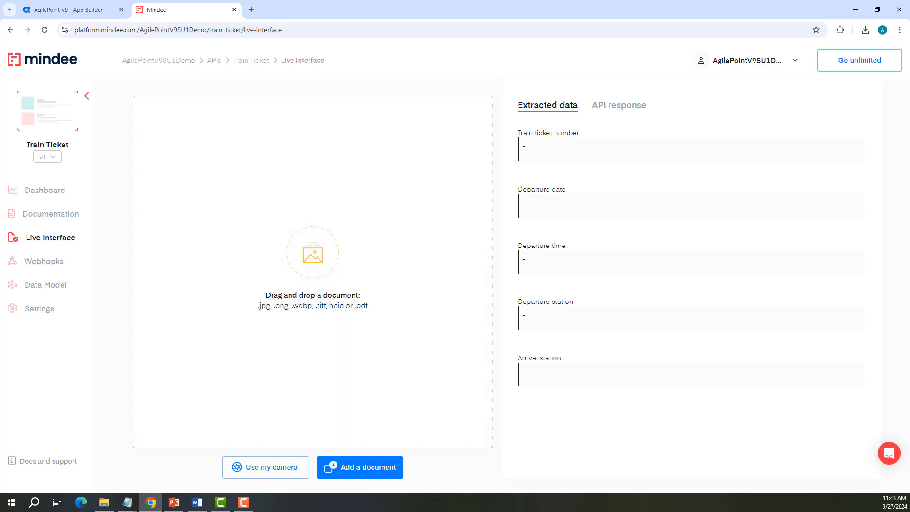
left_click_drag(0, 161, 299, 212)
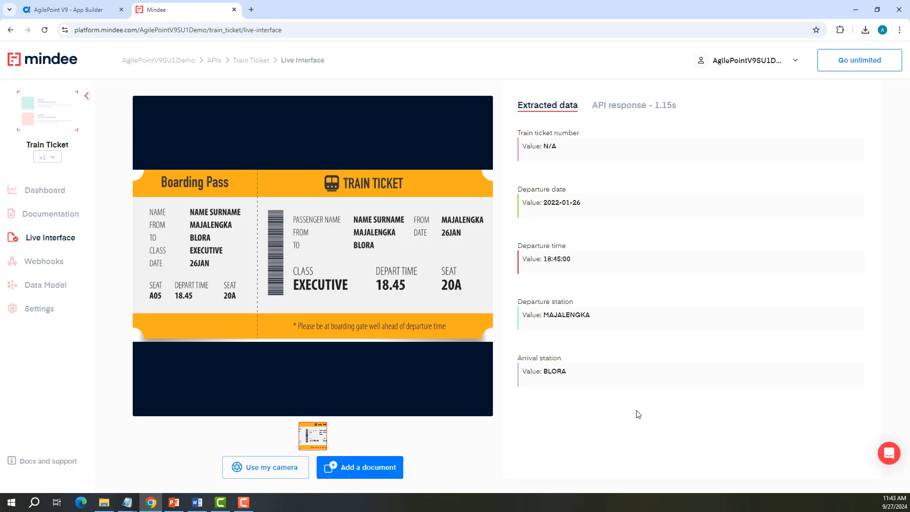
Step: Return to AgilePoint and step through the Invoke Custom API activity's configuration pages
left_click(85, 11)
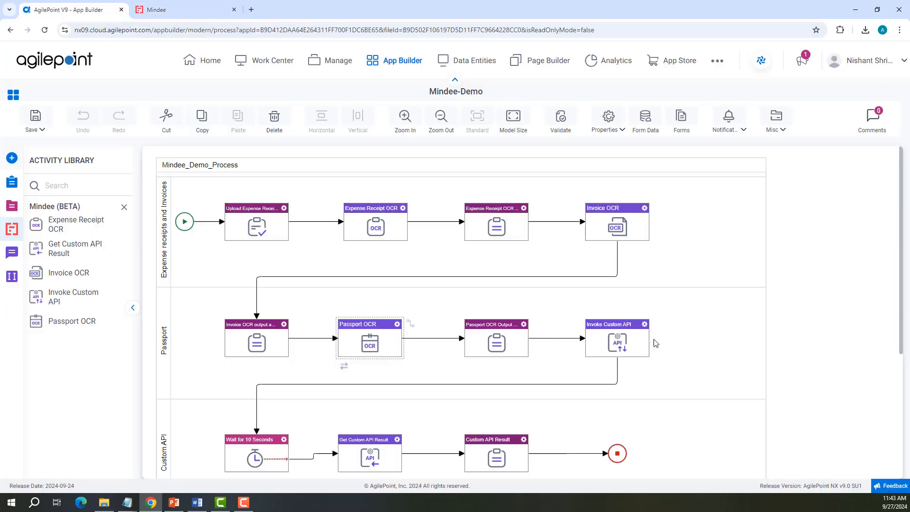
left_click(644, 324)
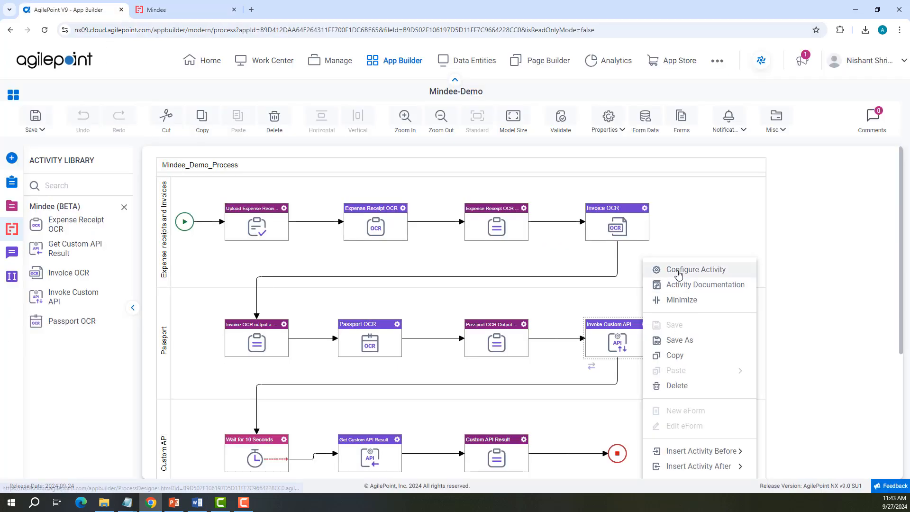
left_click(679, 270)
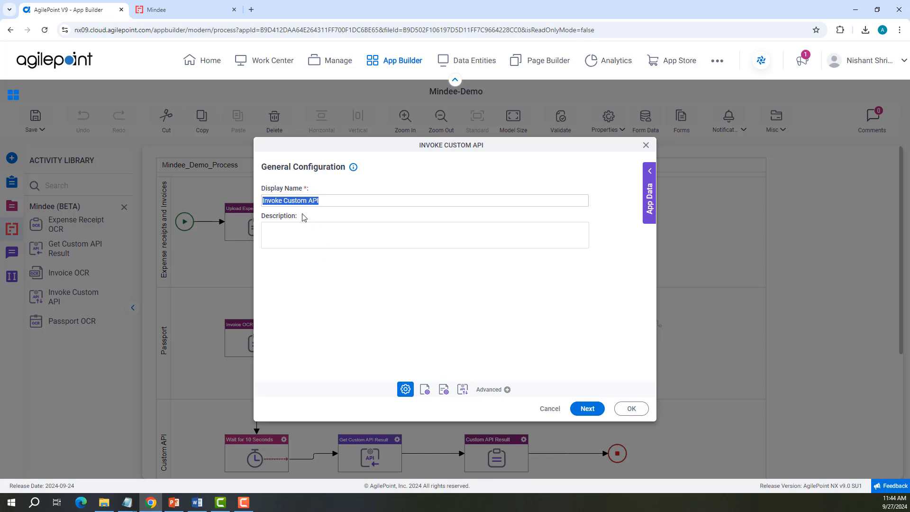
left_click(592, 409)
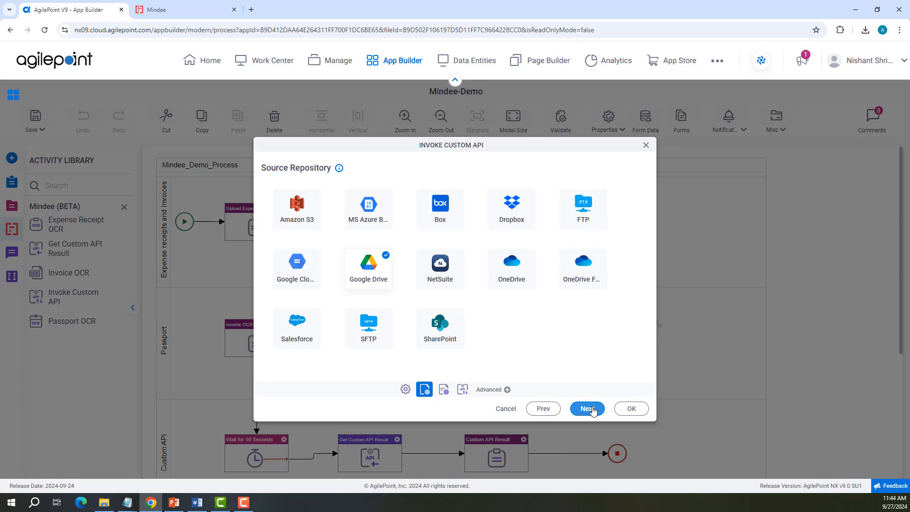
left_click(586, 408)
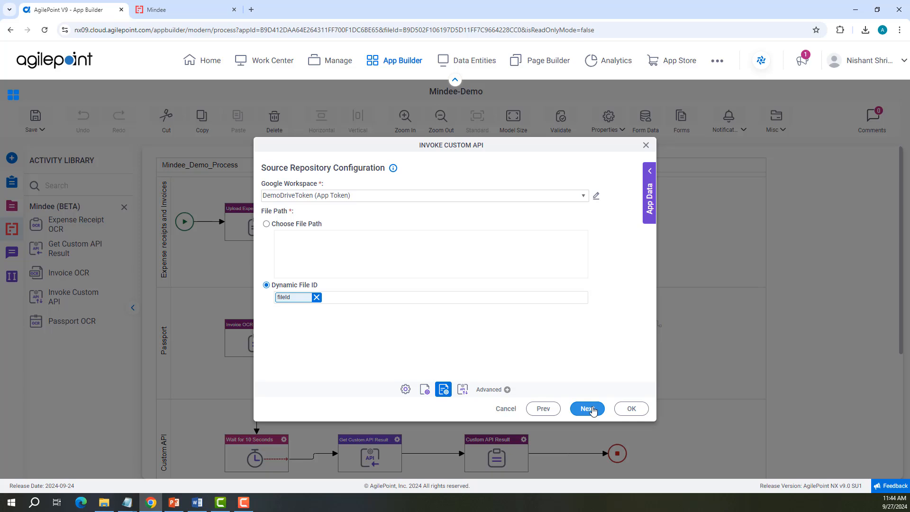
left_click(587, 408)
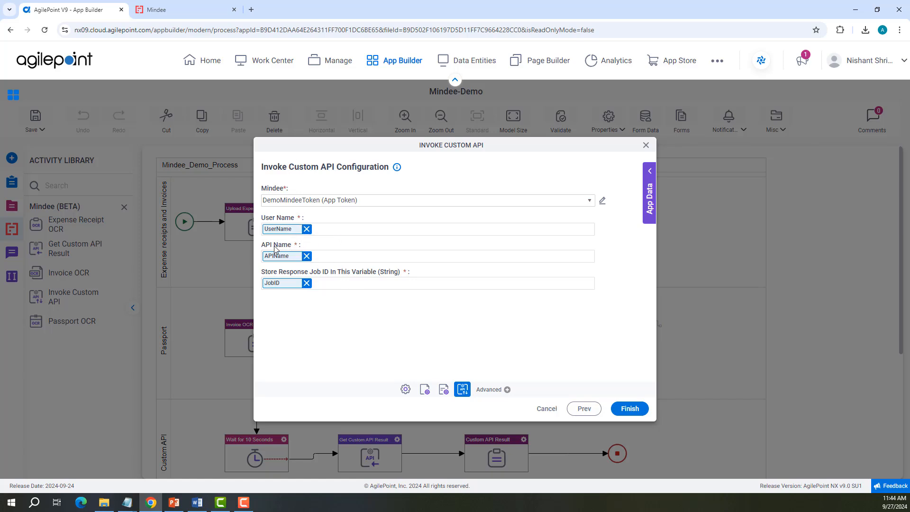
Step: In Mindee, open the account settings and select the account's first name for use as the user name
left_click(180, 10)
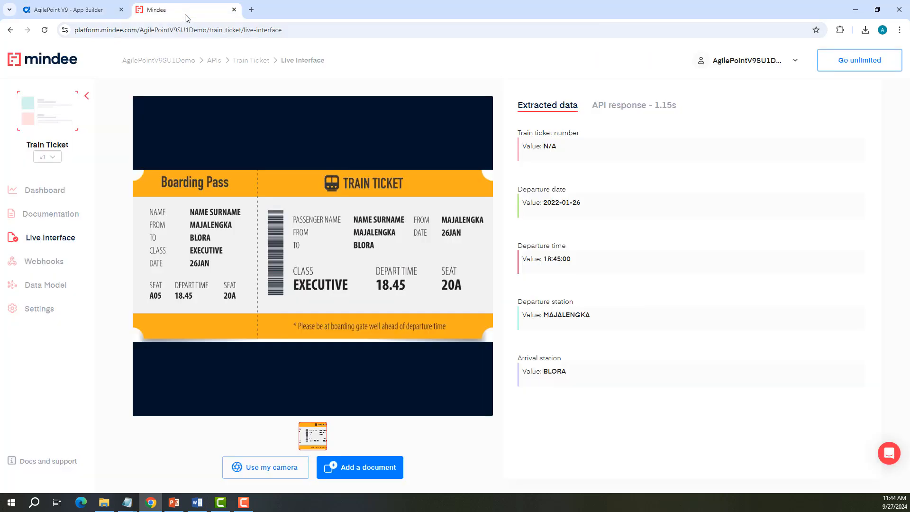
left_click(758, 61)
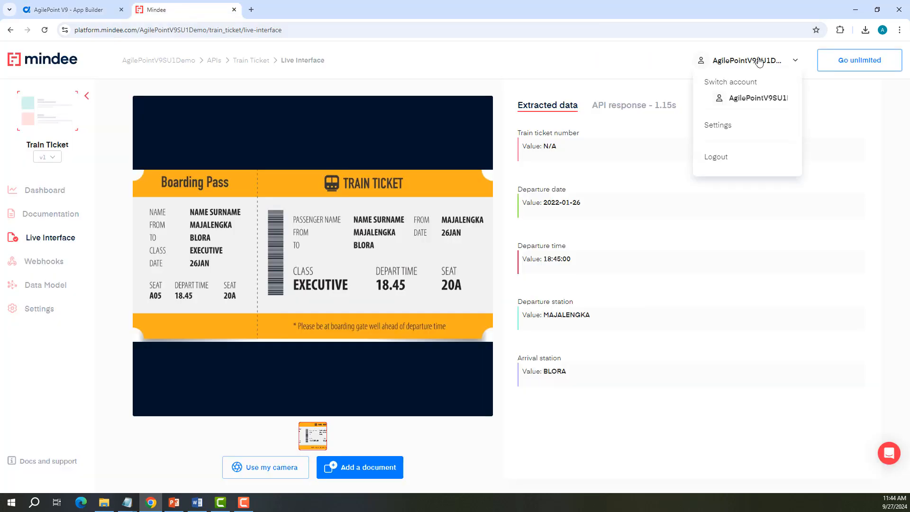
left_click(730, 126)
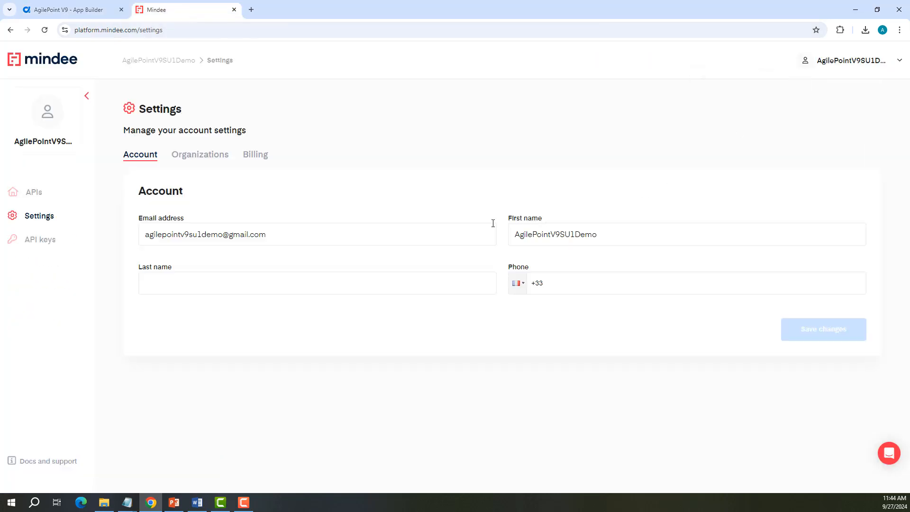
left_click_drag(516, 233, 567, 250)
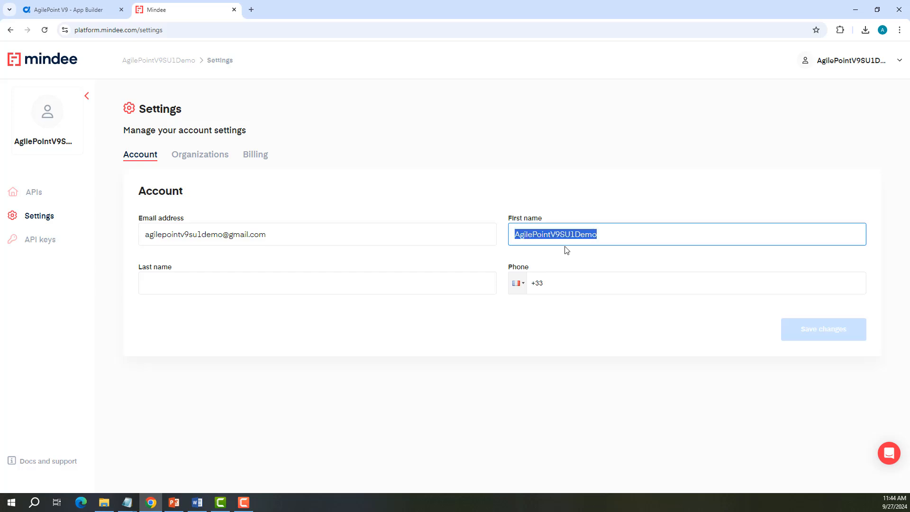
Step: Open the Train Ticket API's settings, select its API name train_ticket, and return to AgilePoint
left_click(33, 193)
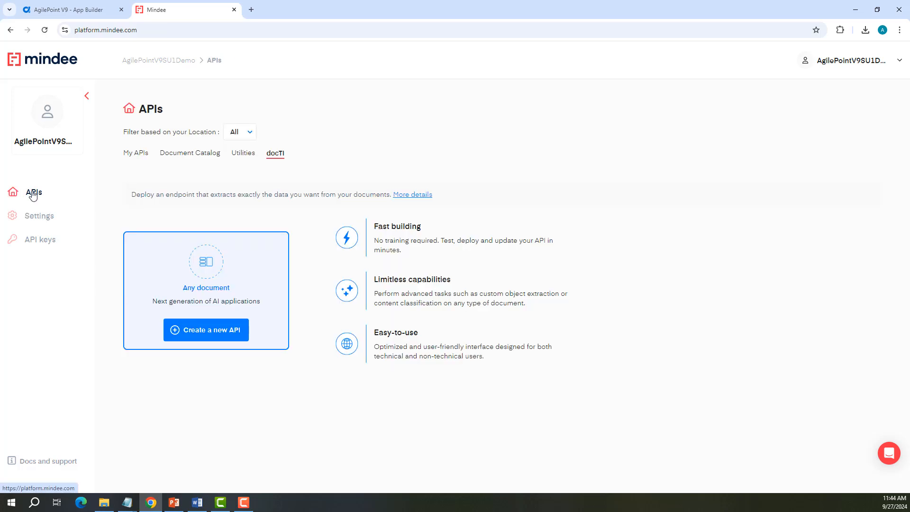
left_click(231, 330)
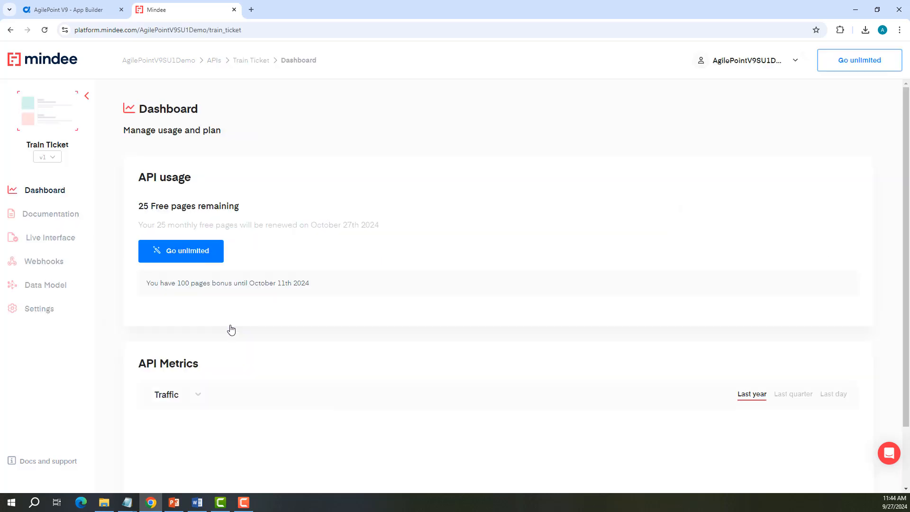
left_click(42, 310)
left_click_drag(146, 261, 198, 264)
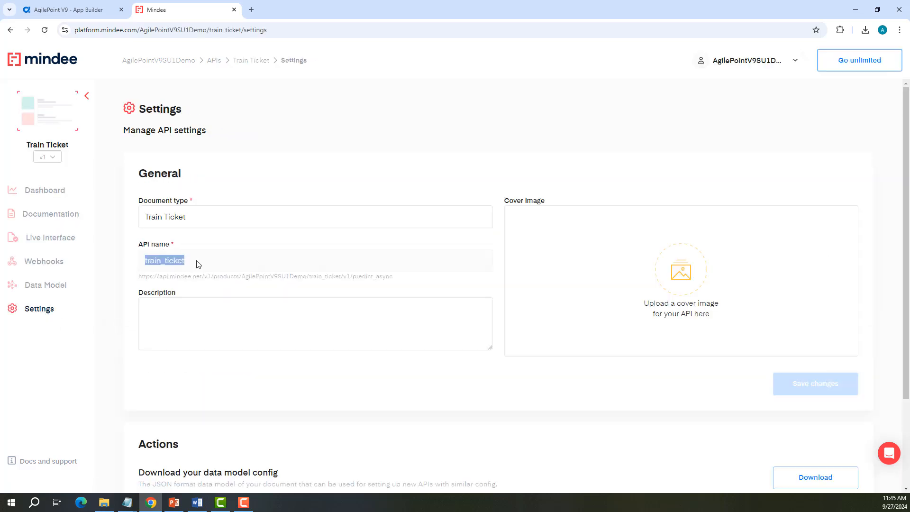
left_click(69, 9)
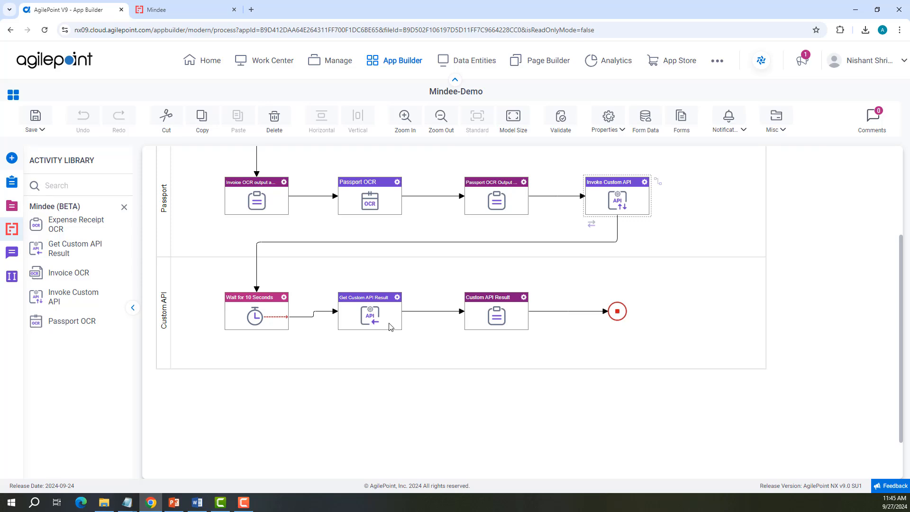
Step: Open the Get Custom API Result activity and move on to its configuration page
left_click(397, 299)
left_click(397, 299)
left_click(431, 266)
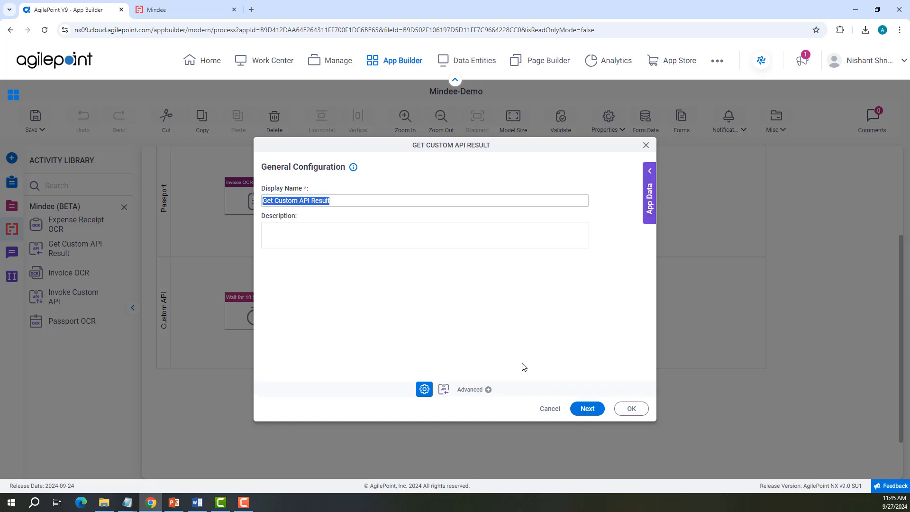
left_click(586, 408)
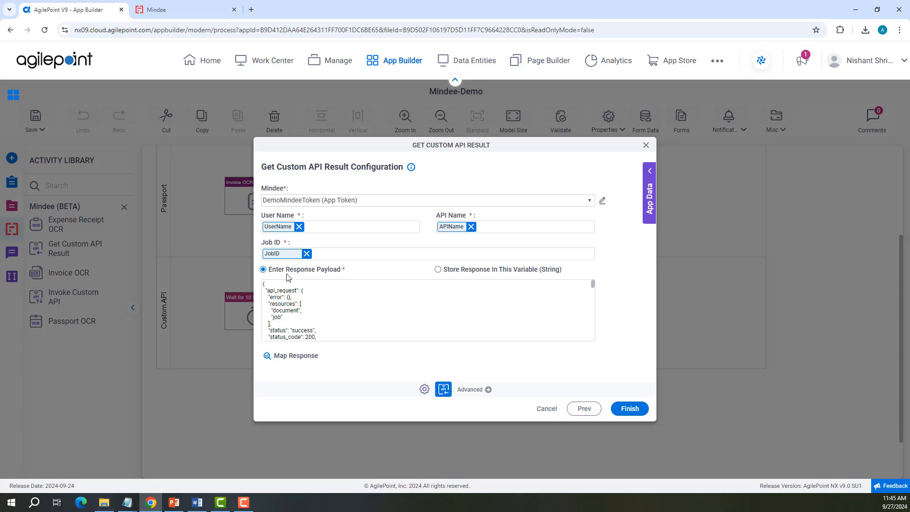
Step: In Mindee, copy the JSON response example from the Train Ticket API's response scheme documentation
left_click(178, 12)
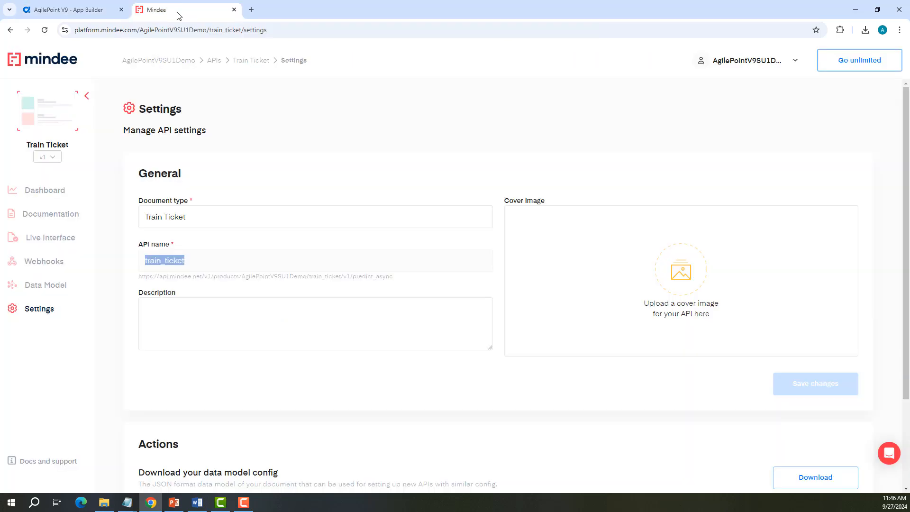
left_click(51, 221)
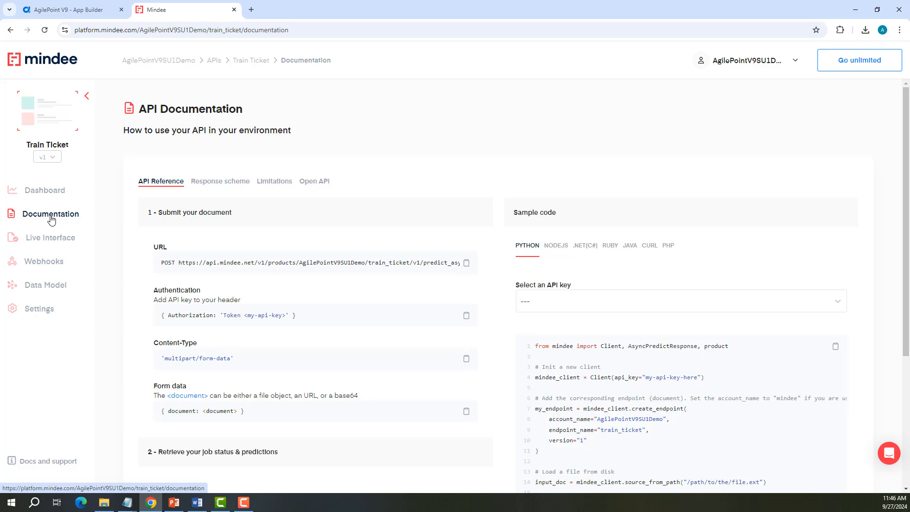
left_click(225, 185)
scroll(359, 261, "down", 2)
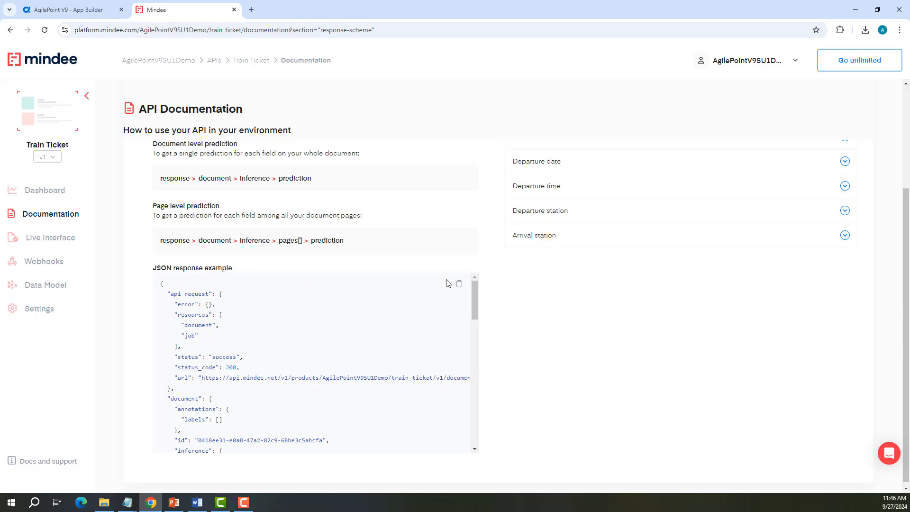
left_click(458, 283)
Step: Back in AgilePoint, open the Get Custom API Result response mapping view and return from it
left_click(119, 14)
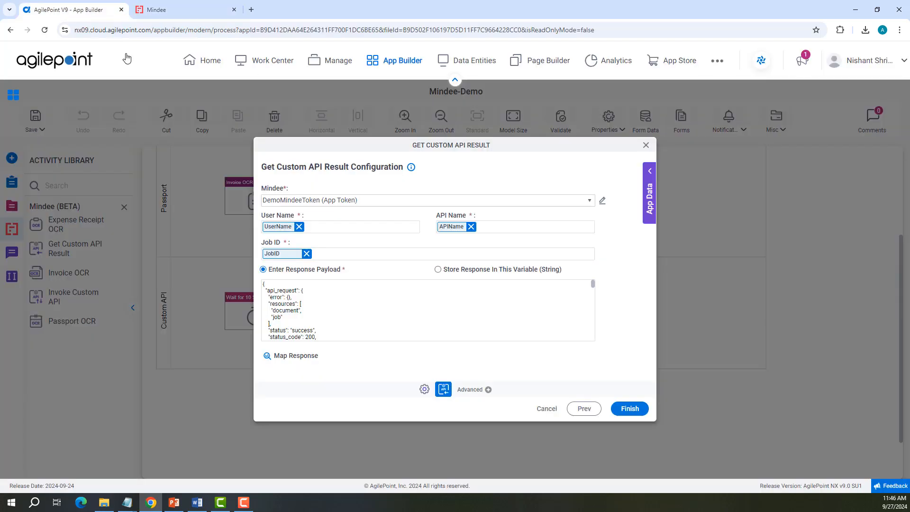
left_click(298, 359)
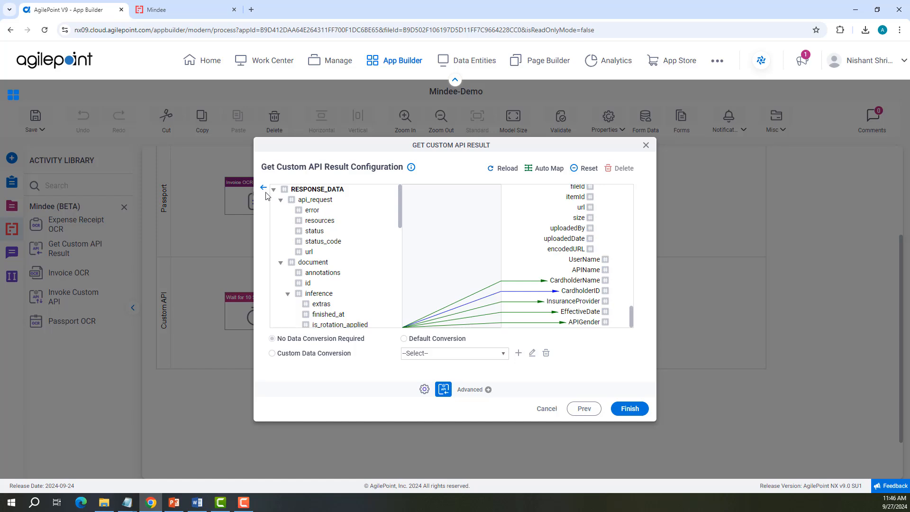
left_click(264, 190)
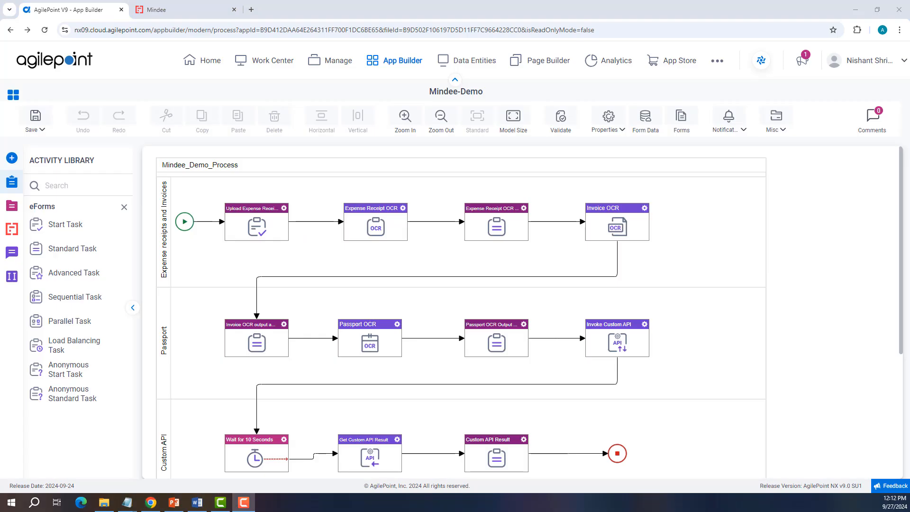
Step: Launch the Mindee-Demo app from Work Center and submit the start form with the expense receipt uploaded
left_click(279, 62)
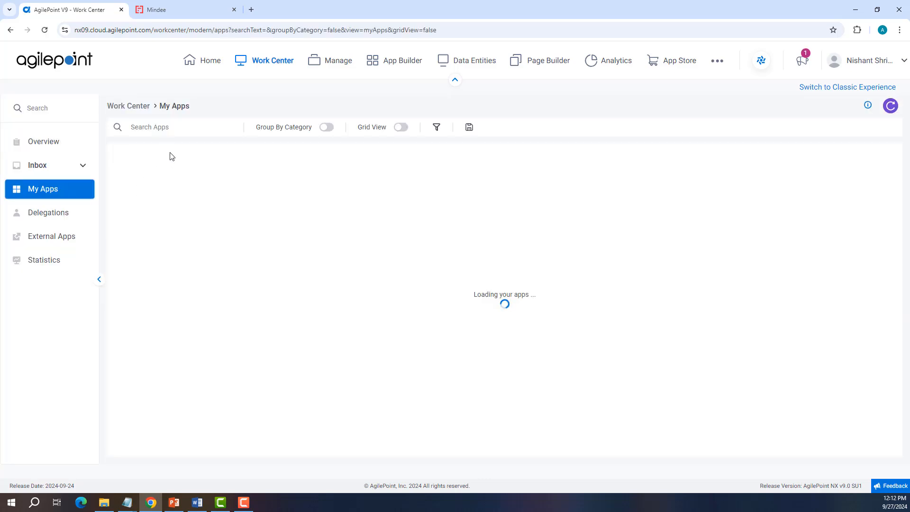
left_click(172, 202)
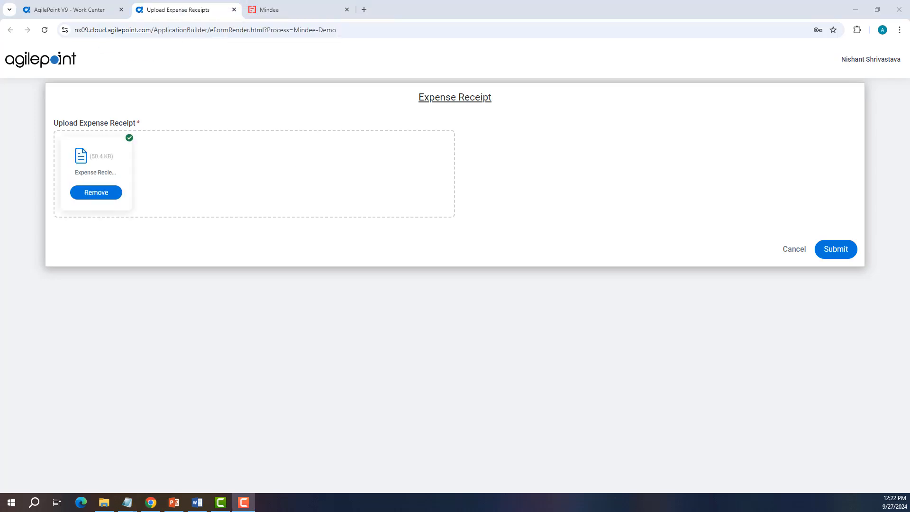
left_click(837, 253)
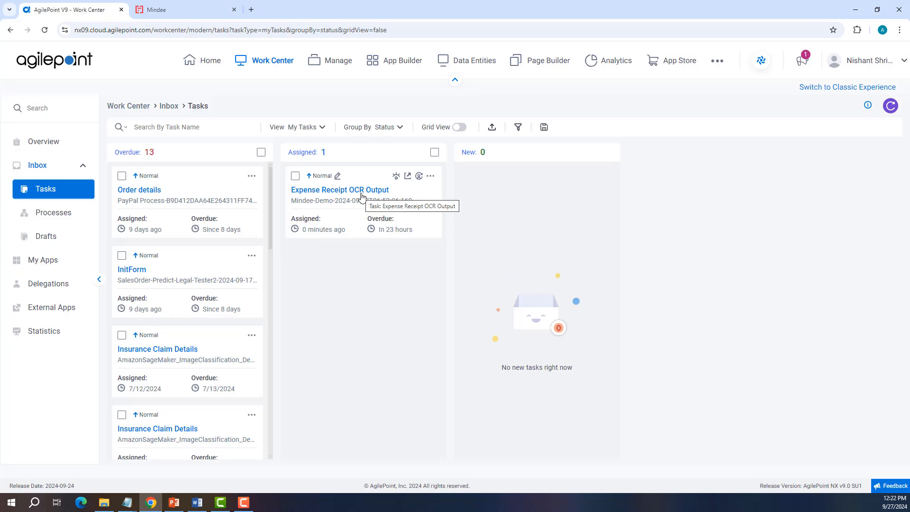
Step: Open the Expense Receipt OCR Output task, upload Invoice.jpeg on its Upload Invoice page, and submit it
left_click(361, 195)
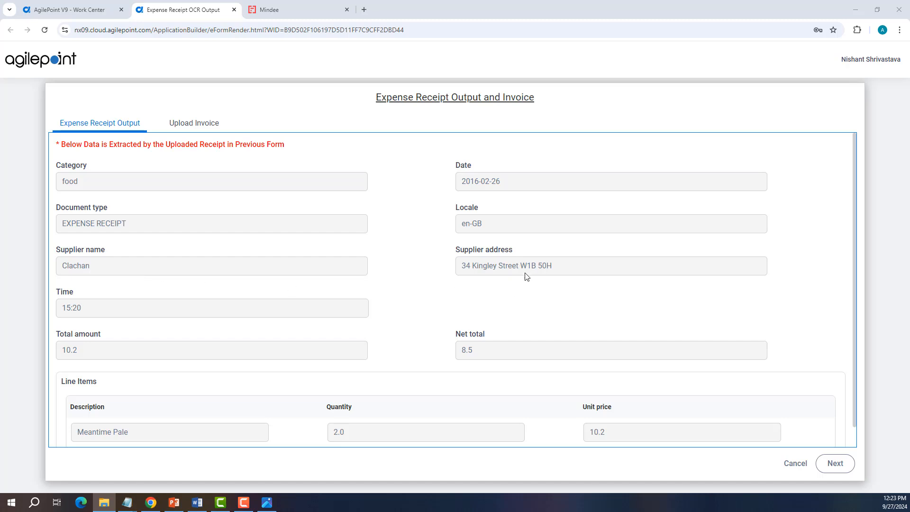
left_click(208, 132)
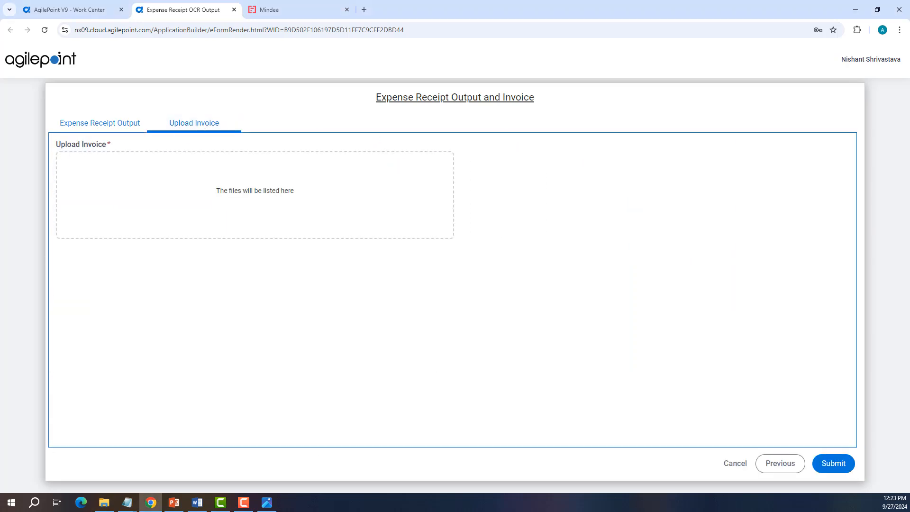
left_click_drag(136, 179, 242, 187)
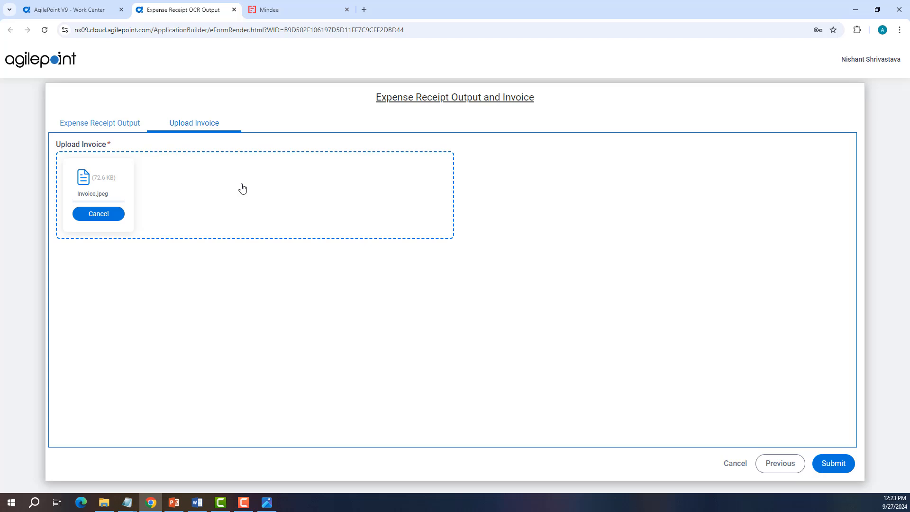
left_click(833, 463)
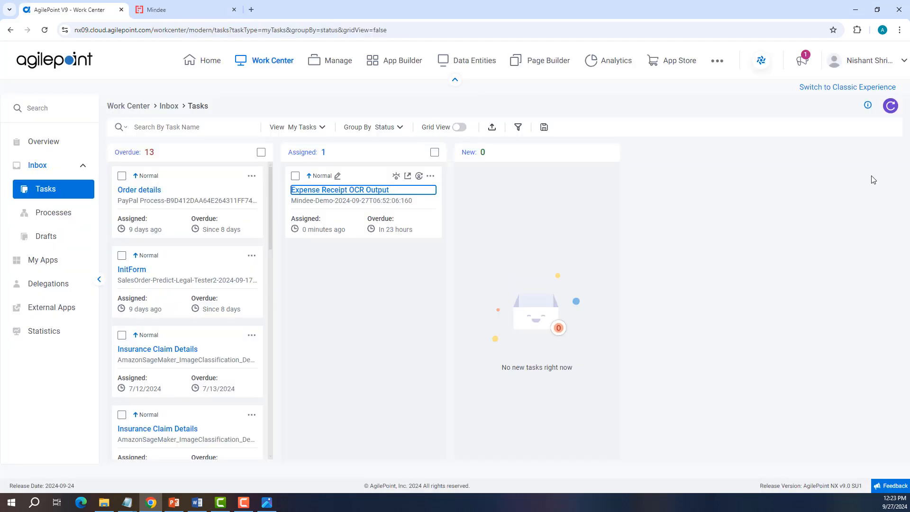
Step: Open the Invoice OCR Output task and compare its extracted fields against the original Invoice.jpeg image
left_click(890, 106)
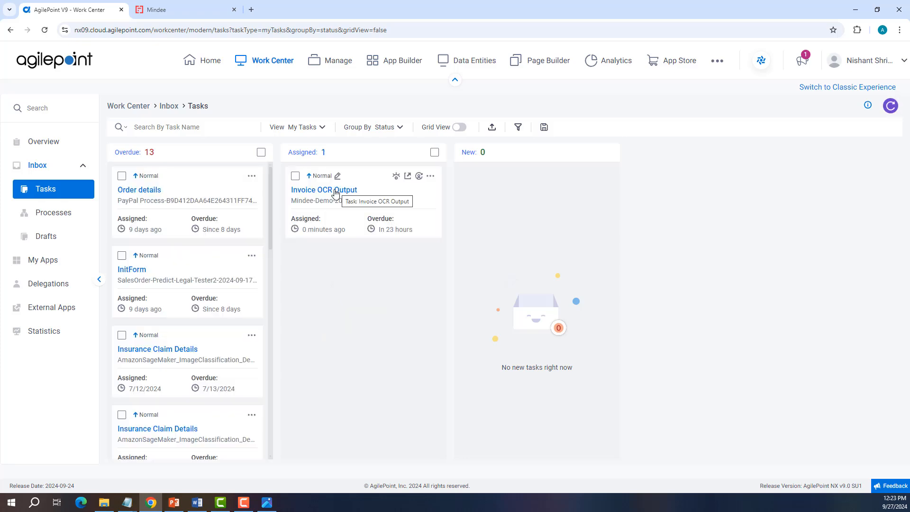
left_click(336, 191)
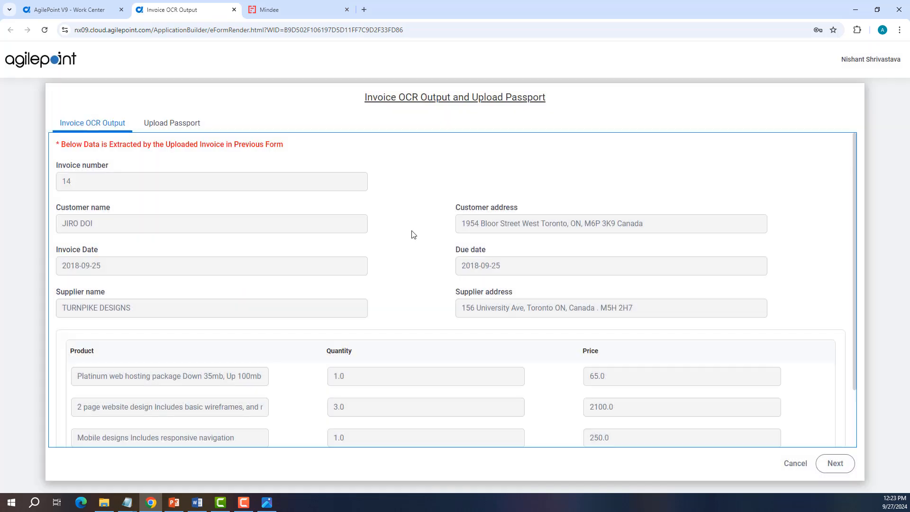
scroll(412, 234, "down", 2)
scroll(413, 235, "up", 2)
left_click(267, 502)
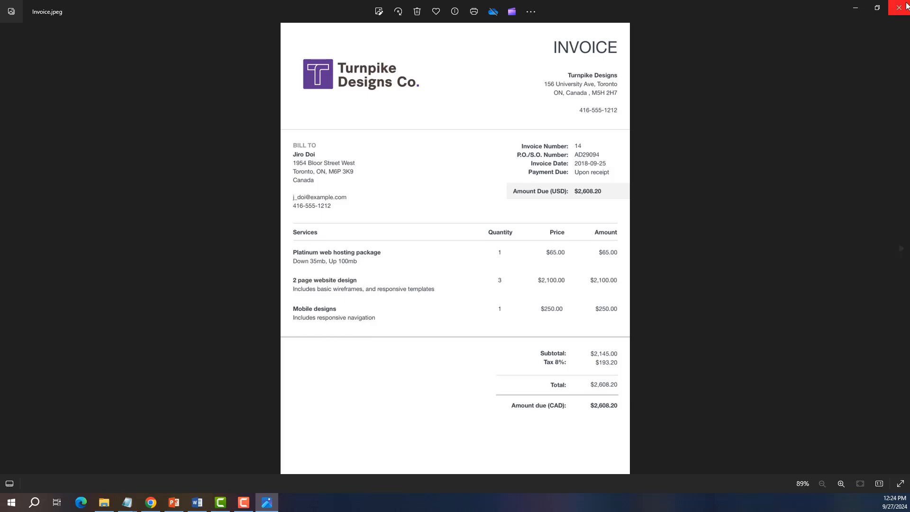
left_click(855, 8)
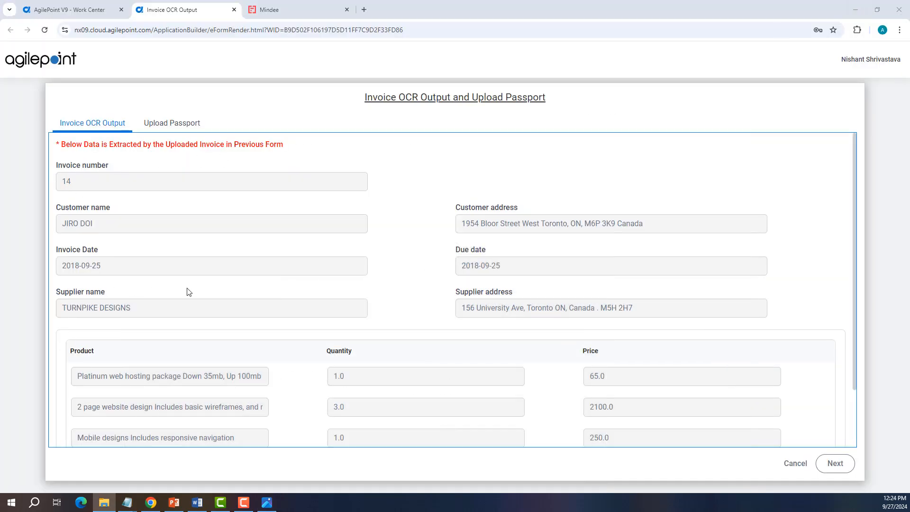
key("alt+Tab")
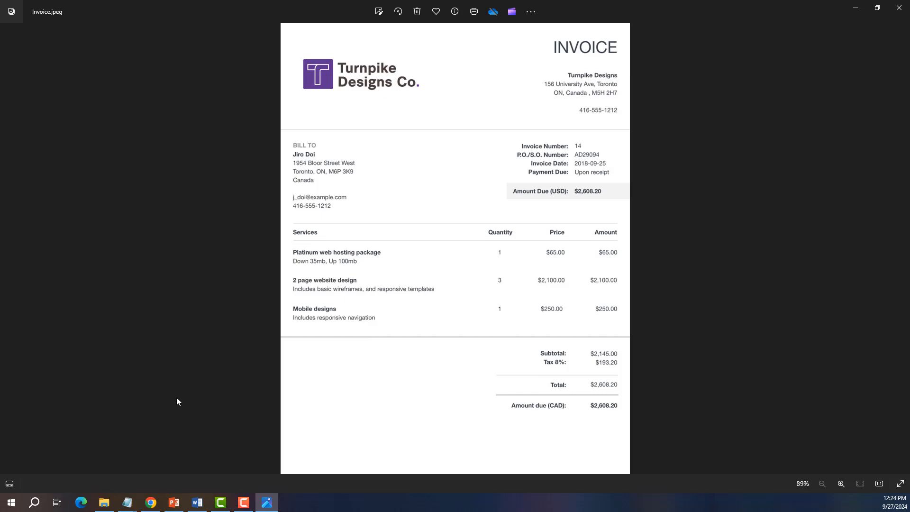
key("alt+Tab")
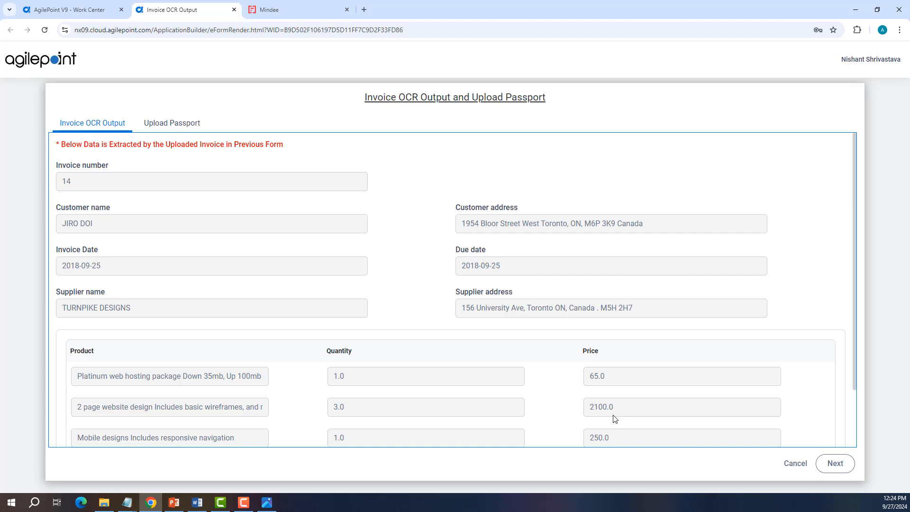
key("alt+Tab")
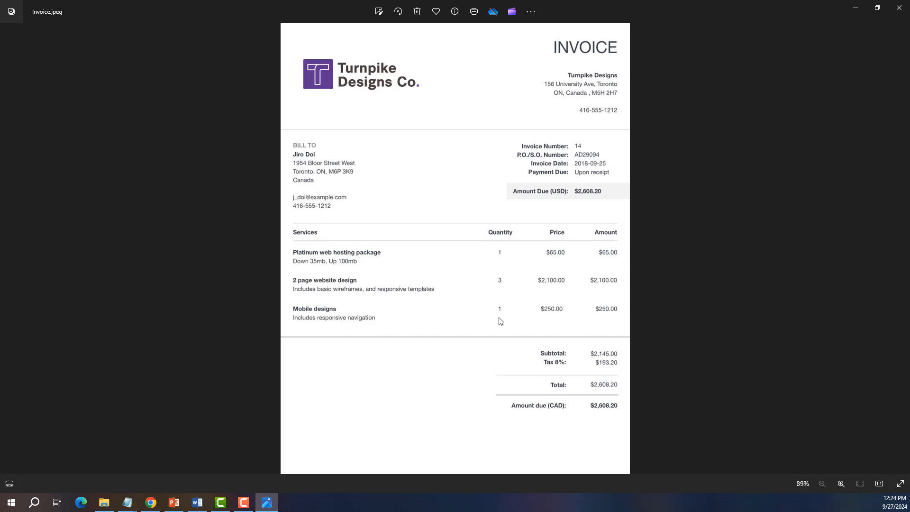
key("alt+Tab")
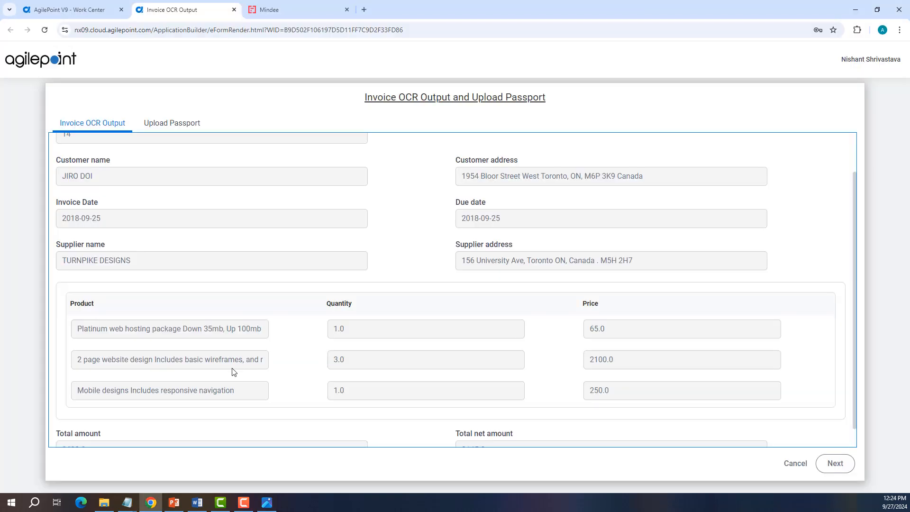
Step: Go to the Upload Passport page, upload the passport image, and submit the task
left_click(833, 465)
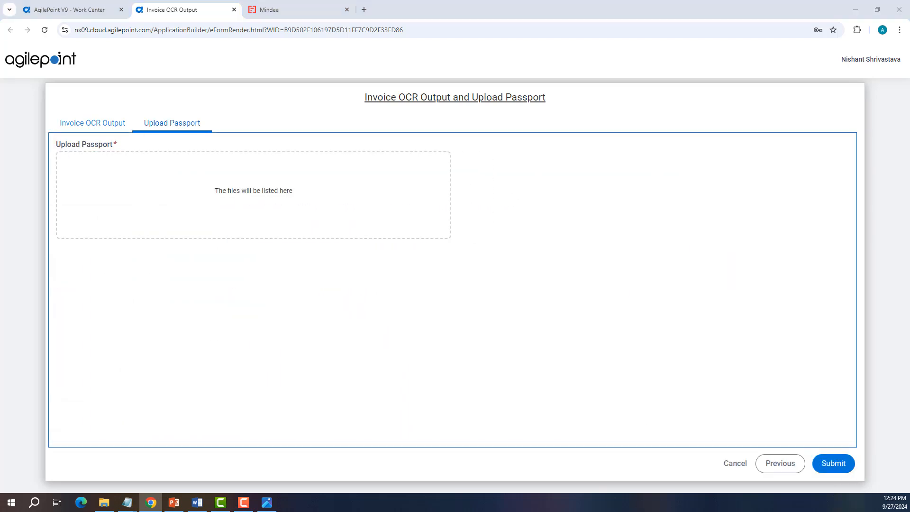
left_click_drag(312, 131, 311, 207)
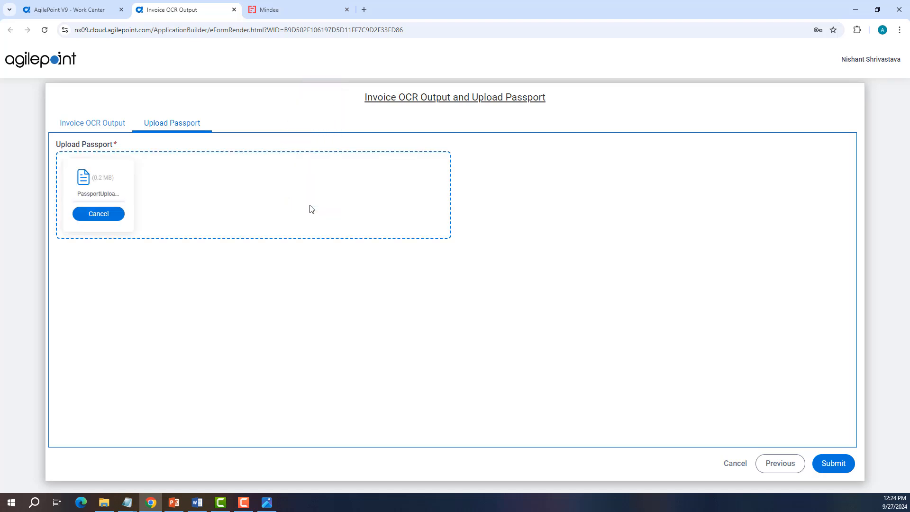
left_click(833, 463)
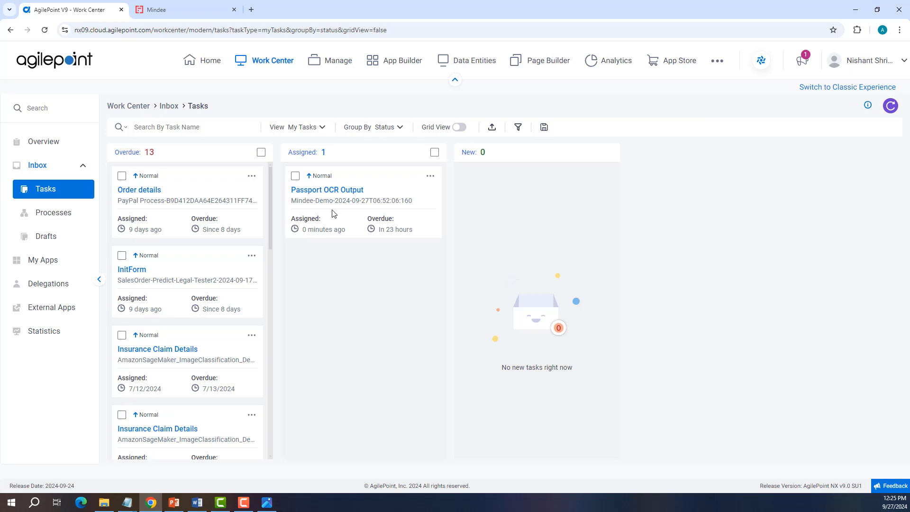
Step: Open the Passport OCR Output task, upload the Medicare card image, enter the Mindee user name and API name medicare_health_insurance_card, and submit
left_click(318, 192)
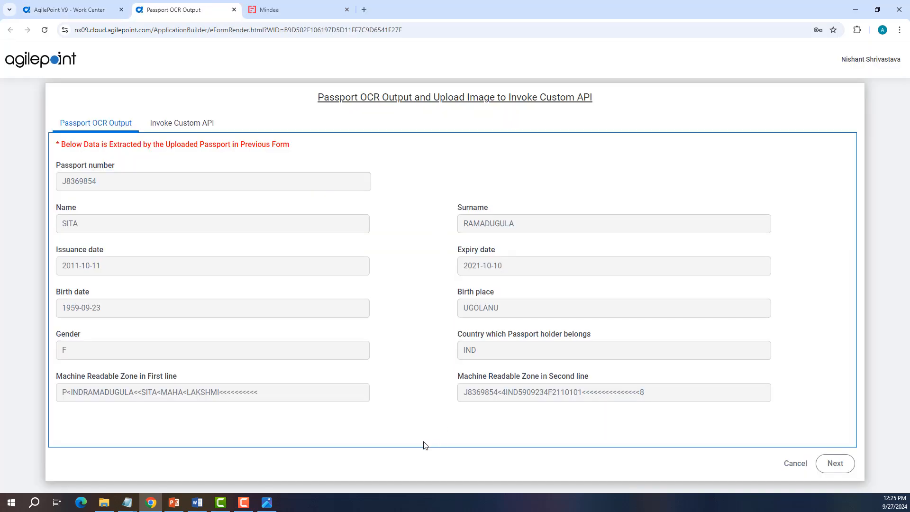
left_click(267, 502)
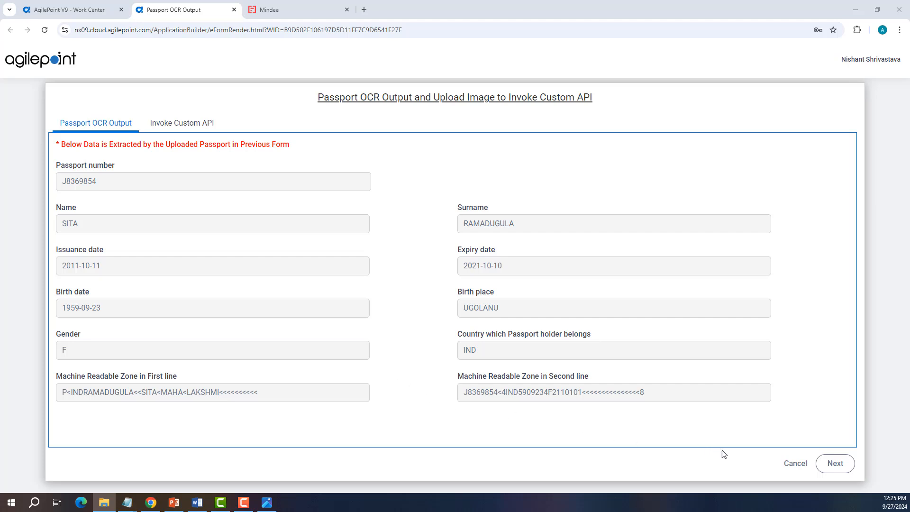
left_click(846, 466)
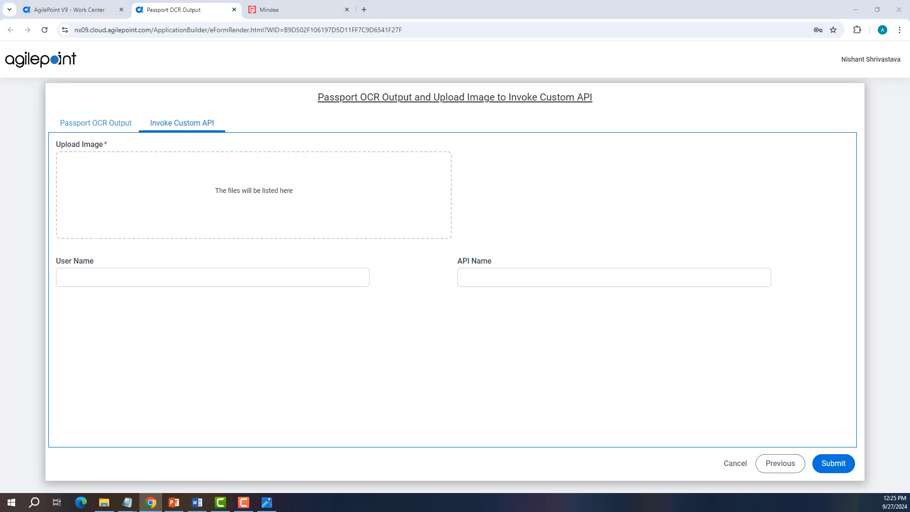
mouse_move(1, 156)
left_mouse_down()
mouse_move(56, 158)
mouse_move(197, 209)
left_mouse_up()
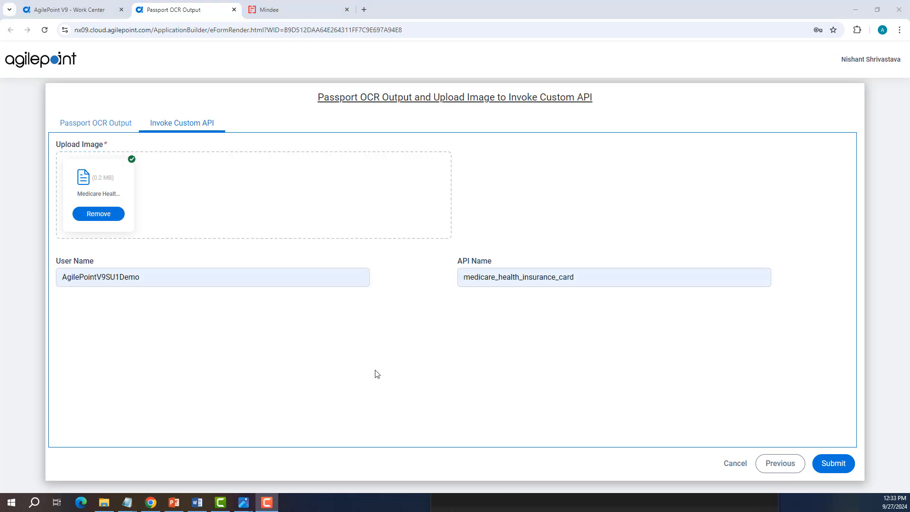
left_click(837, 465)
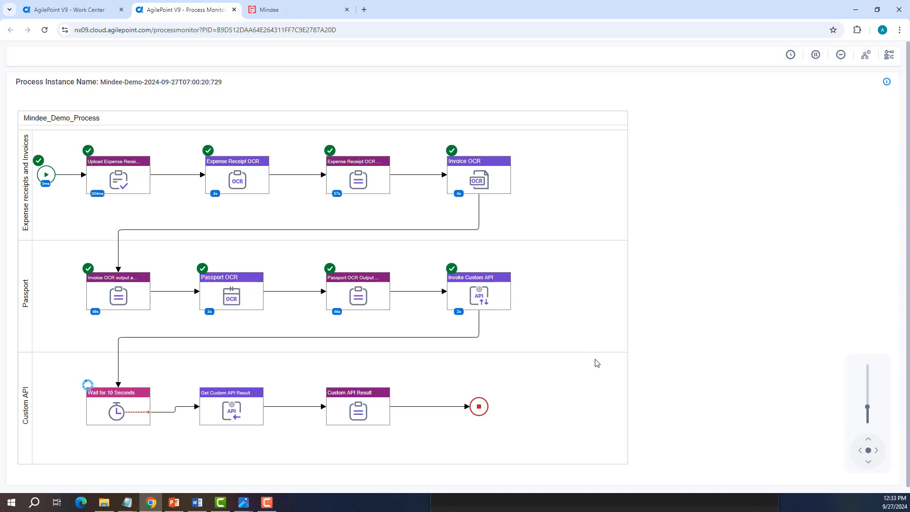
Step: Return to the task list, refresh it, open the Custom API Result task, and submit it
left_click(50, 8)
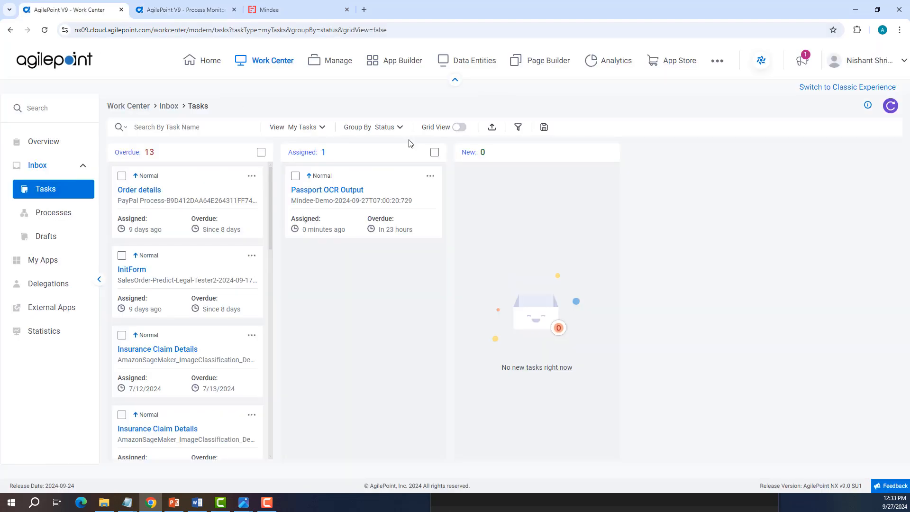
left_click(890, 107)
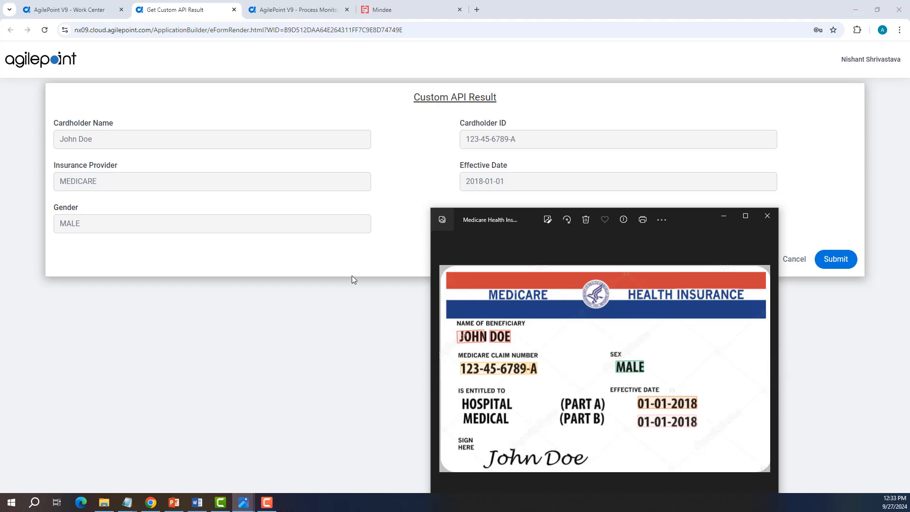
left_click(837, 259)
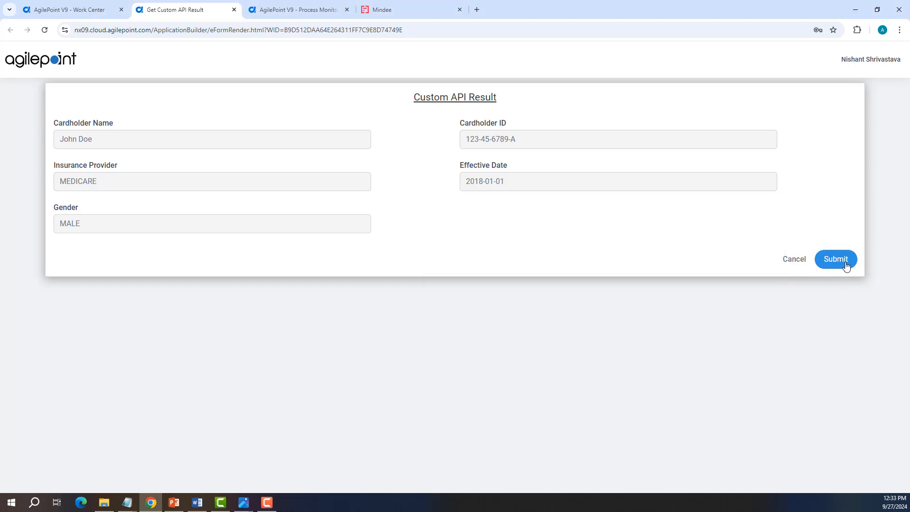